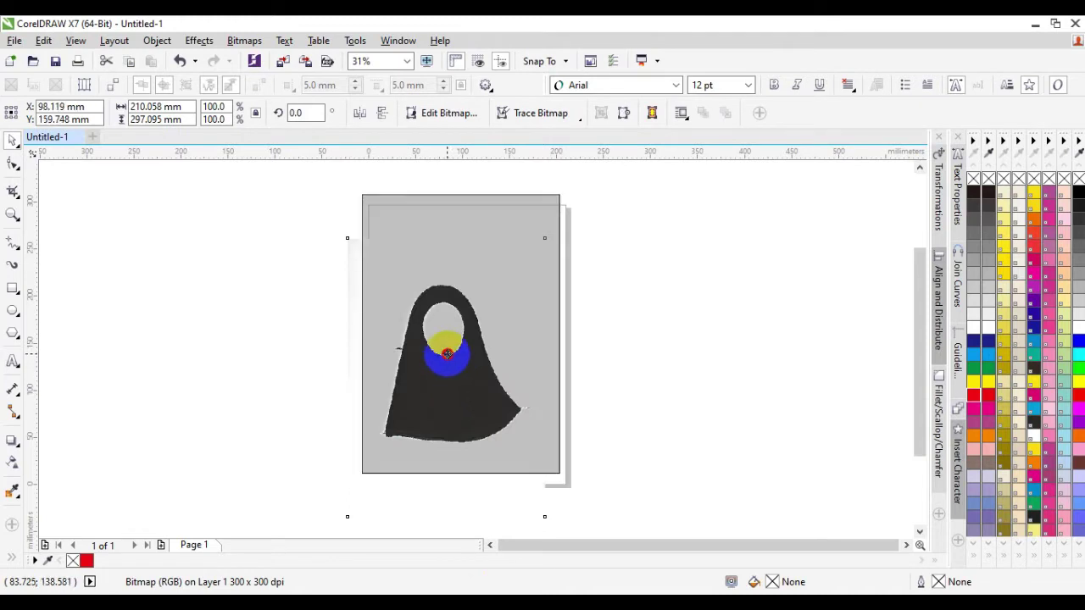
Step: Place a copy of the scanned mask bitmap beside the page and rotate the copy 90 degrees
scroll(331, 364, "down", 1)
scroll(327, 366, "down", 1)
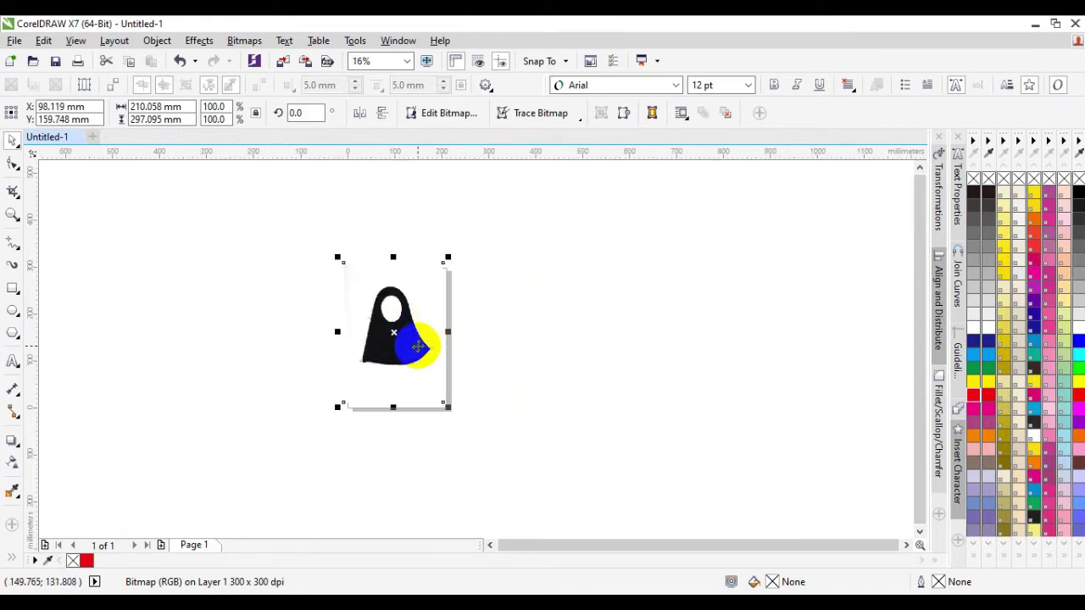
left_click_drag(418, 345, 613, 376)
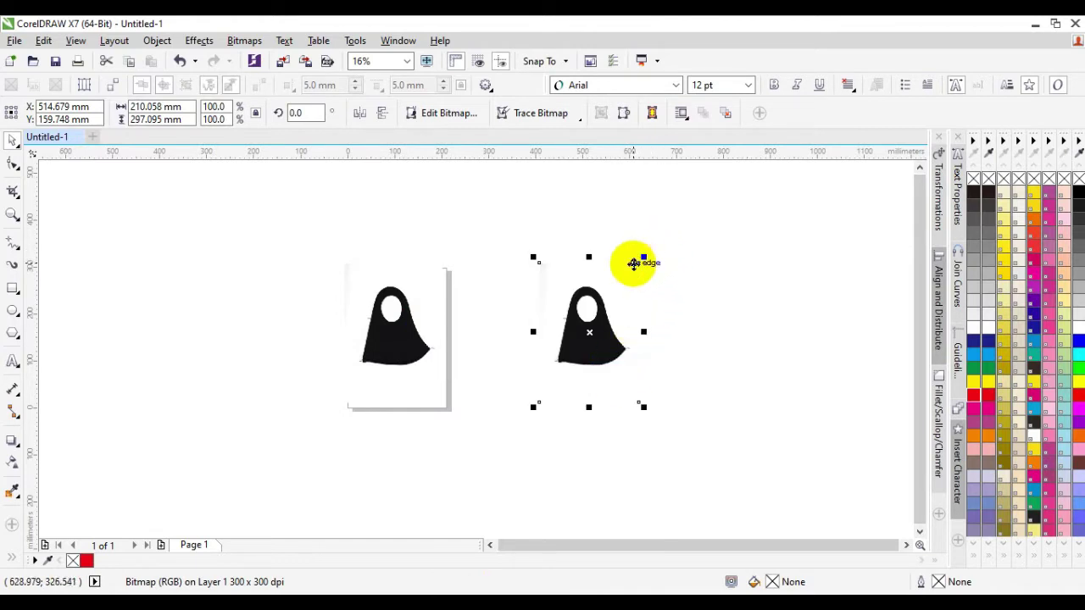
left_click(610, 293)
left_click_drag(644, 257, 528, 293)
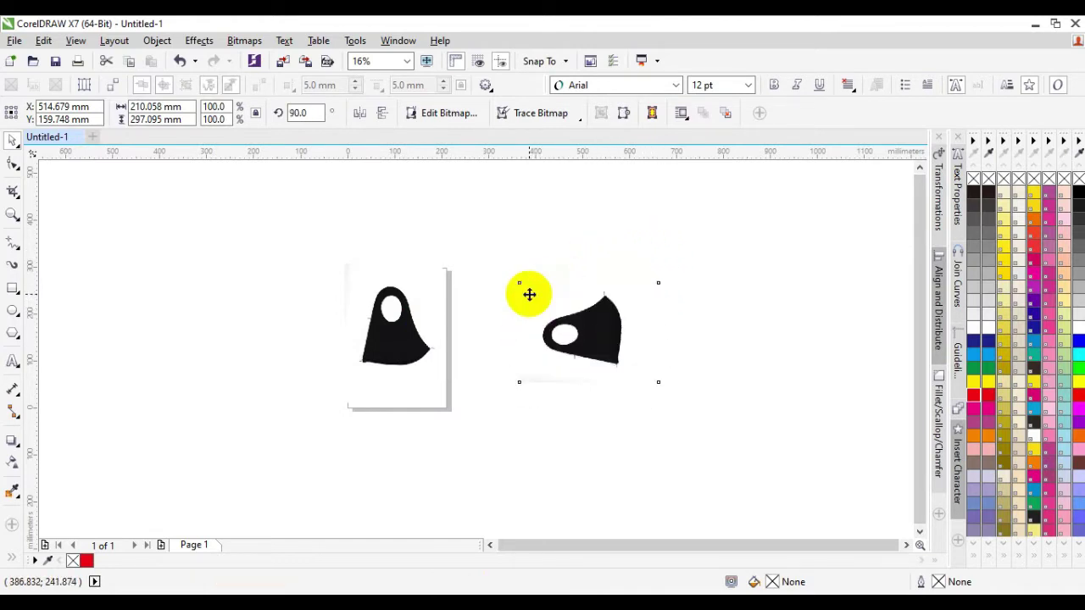
Step: Draw a rectangle about 137 mm wide and 116 mm high over the rotated mask
left_click(733, 343)
scroll(645, 348, "down", 1)
scroll(631, 340, "up", 3)
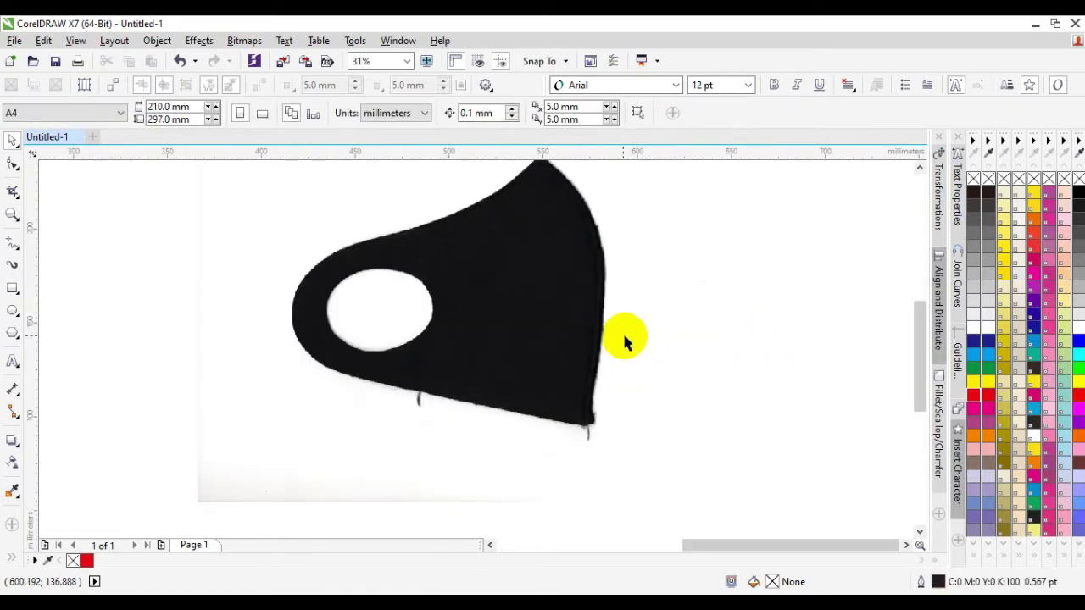
scroll(593, 310, "down", 2)
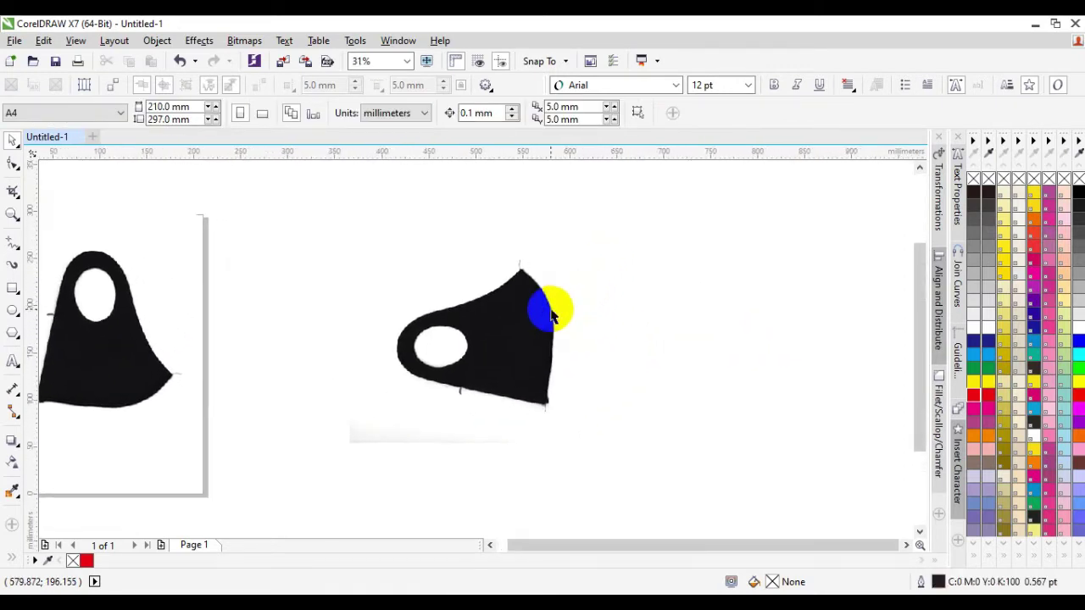
scroll(550, 315, "up", 2)
left_click(12, 288)
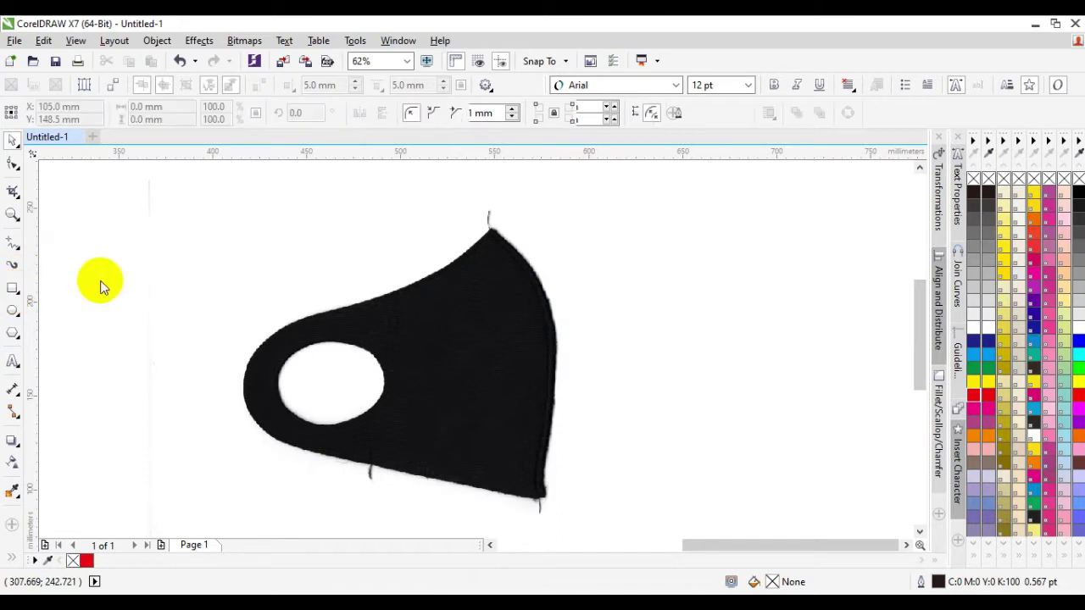
left_click_drag(294, 237, 552, 455)
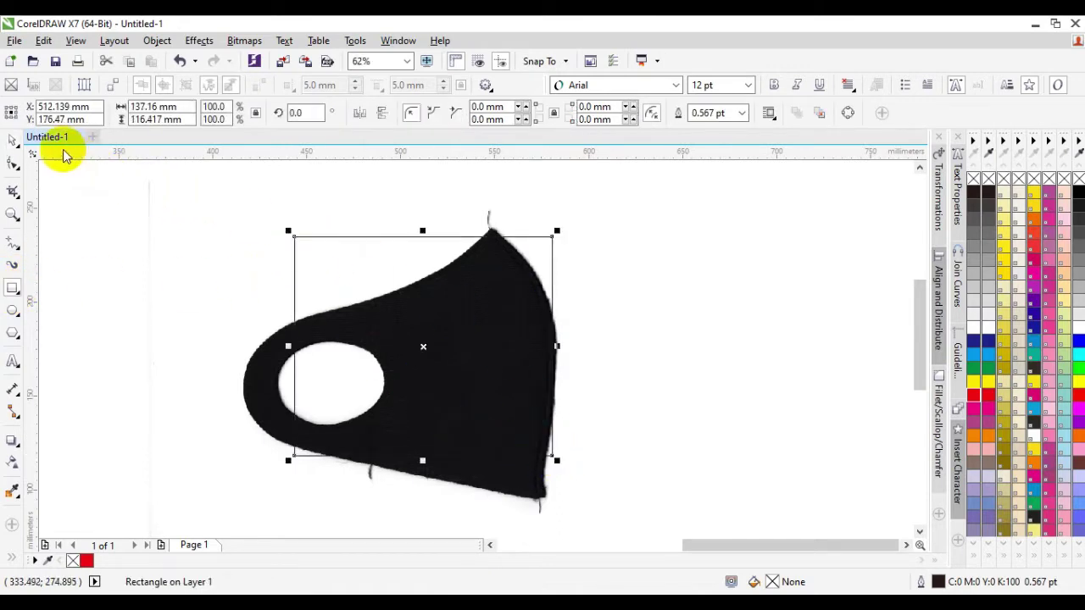
Step: Give the rectangle a red outline and convert it to curves
left_click(12, 140)
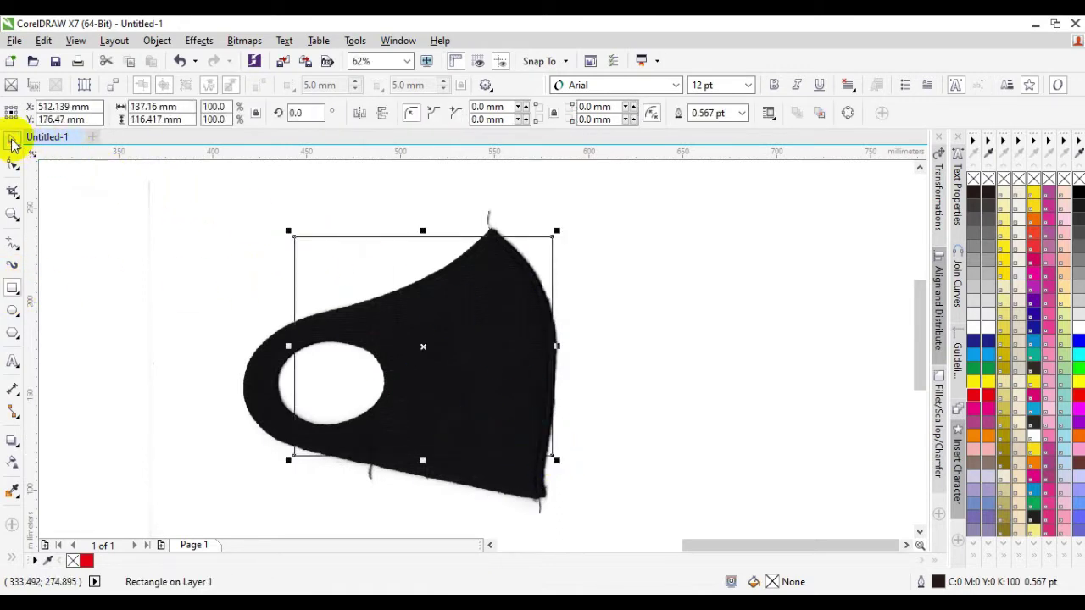
right_click(975, 398)
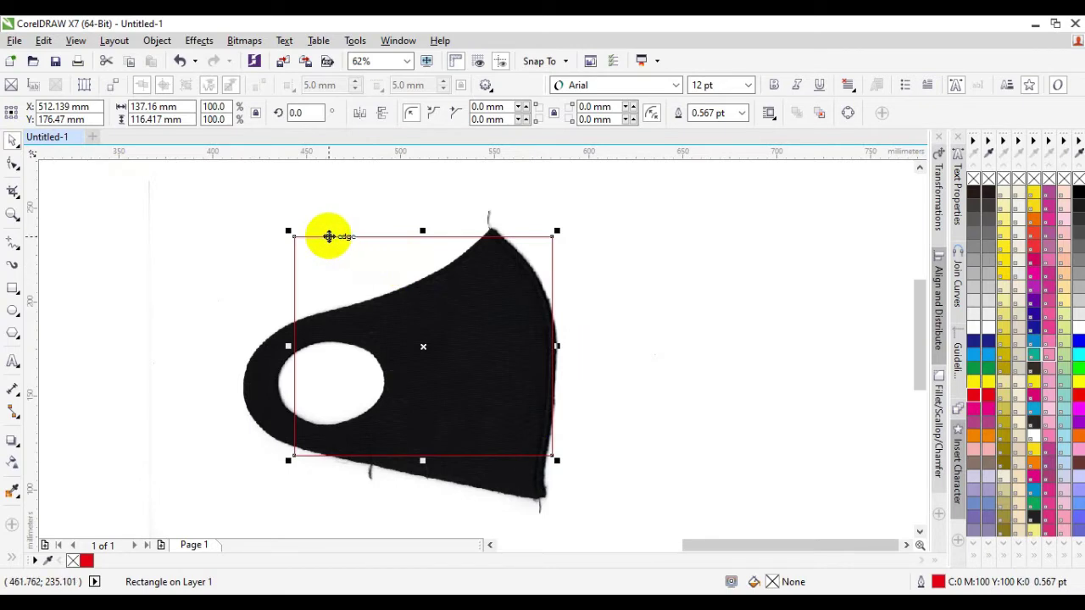
right_click(327, 237)
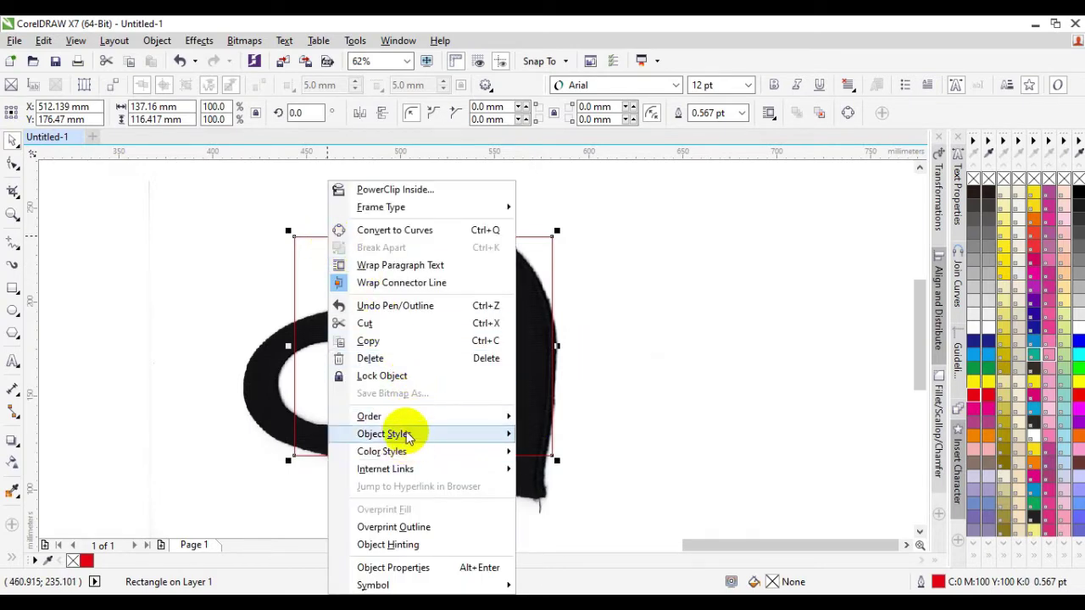
left_click(390, 237)
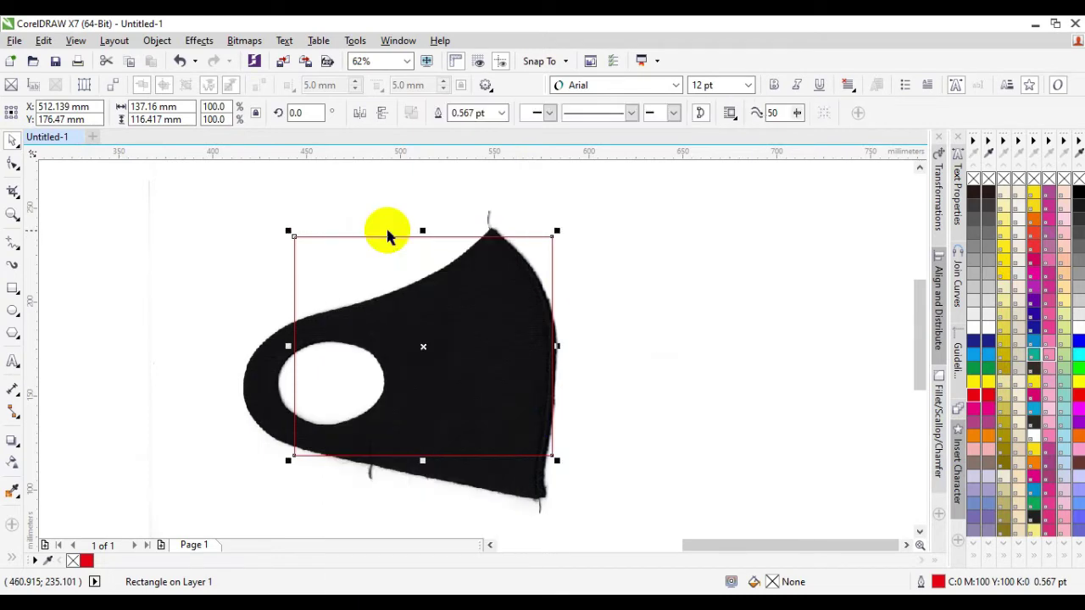
Step: Move the rectangle's two right-hand corner nodes onto the mask's top tip and bottom-right corner
left_click(12, 165)
scroll(547, 231, "up", 2)
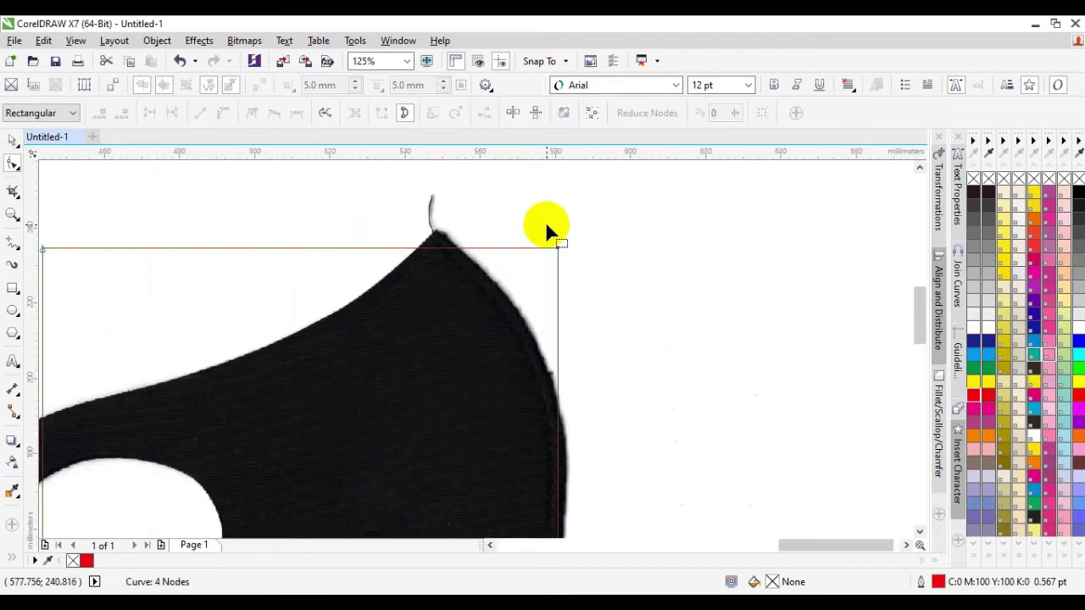
left_click_drag(557, 248, 440, 243)
scroll(484, 364, "down", 3)
scroll(458, 356, "up", 1)
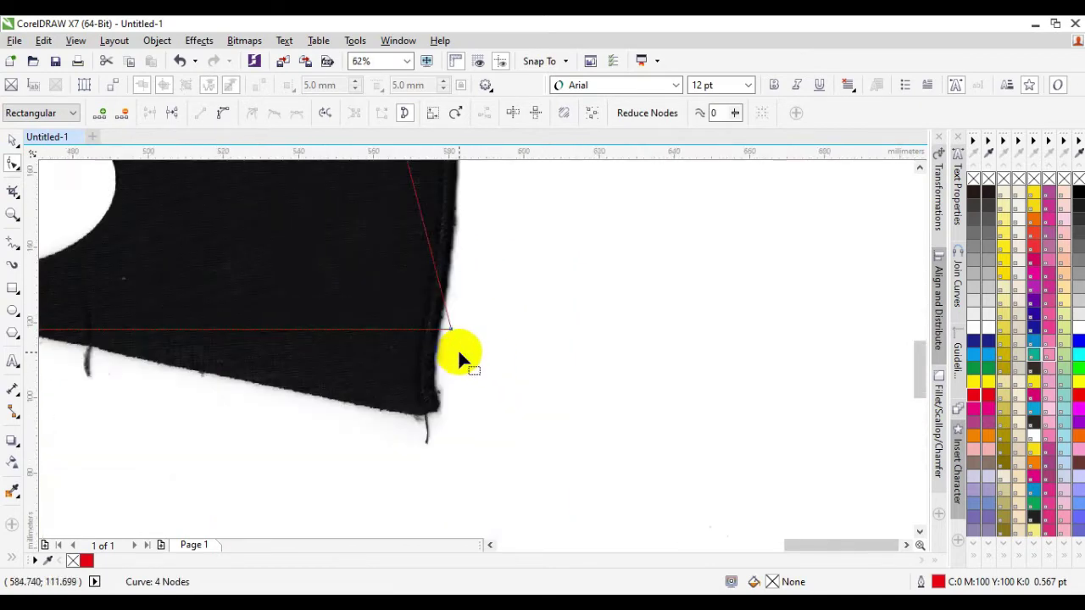
left_click_drag(450, 332, 432, 408)
Step: Align the bottom segment with the mask's lower edge by adjusting the bottom-right corner and placing the lower-left node below the ear hole
scroll(449, 393, "down", 3)
scroll(436, 370, "up", 4)
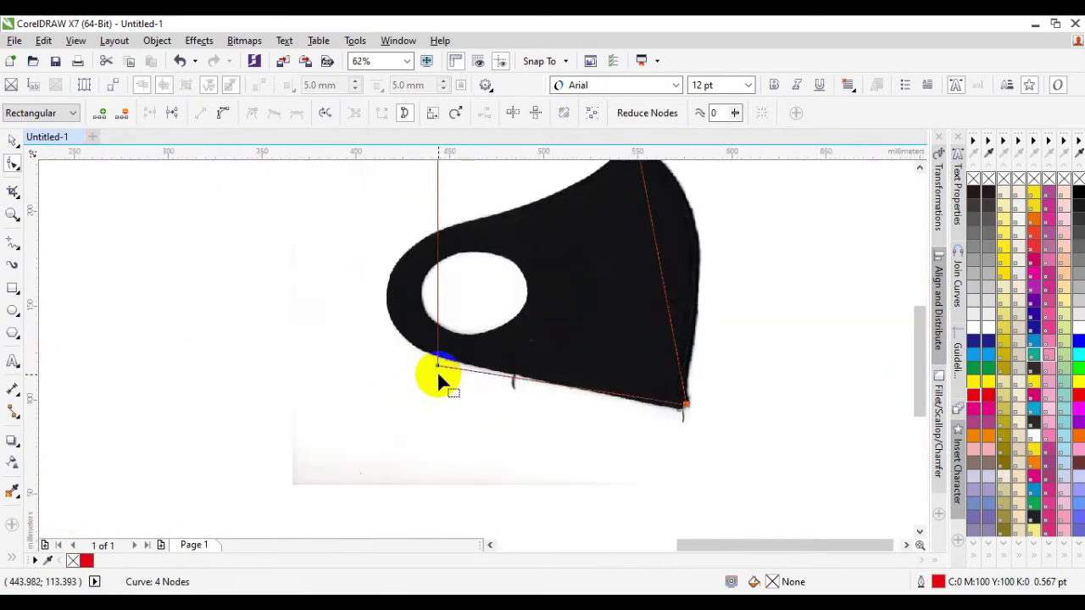
left_click_drag(439, 356, 568, 375)
scroll(447, 357, "down", 3)
scroll(553, 386, "up", 3)
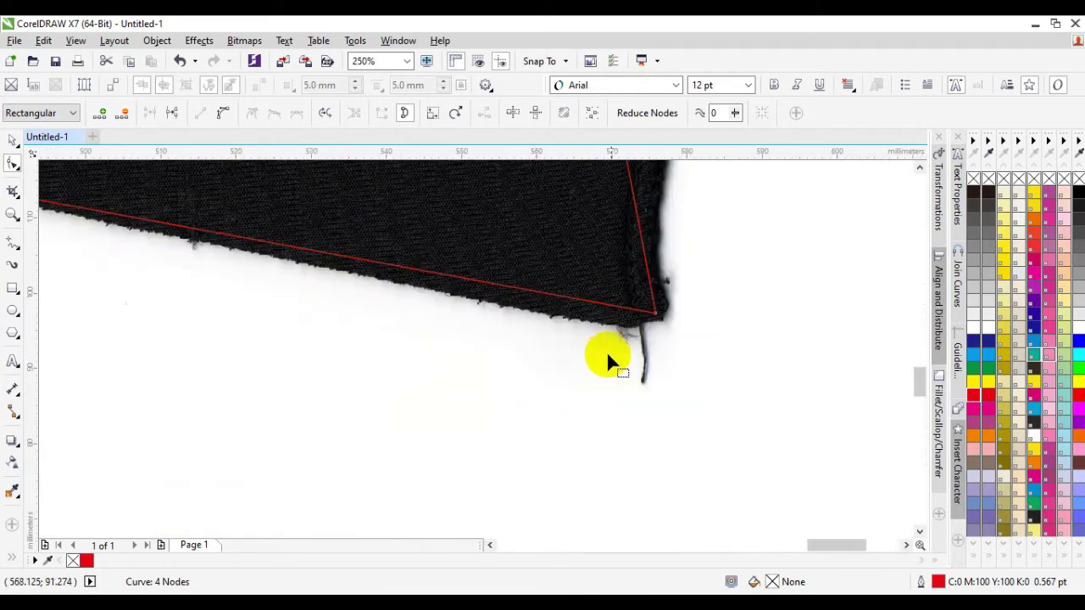
left_click_drag(655, 316, 667, 339)
scroll(572, 386, "down", 4)
scroll(555, 386, "up", 5)
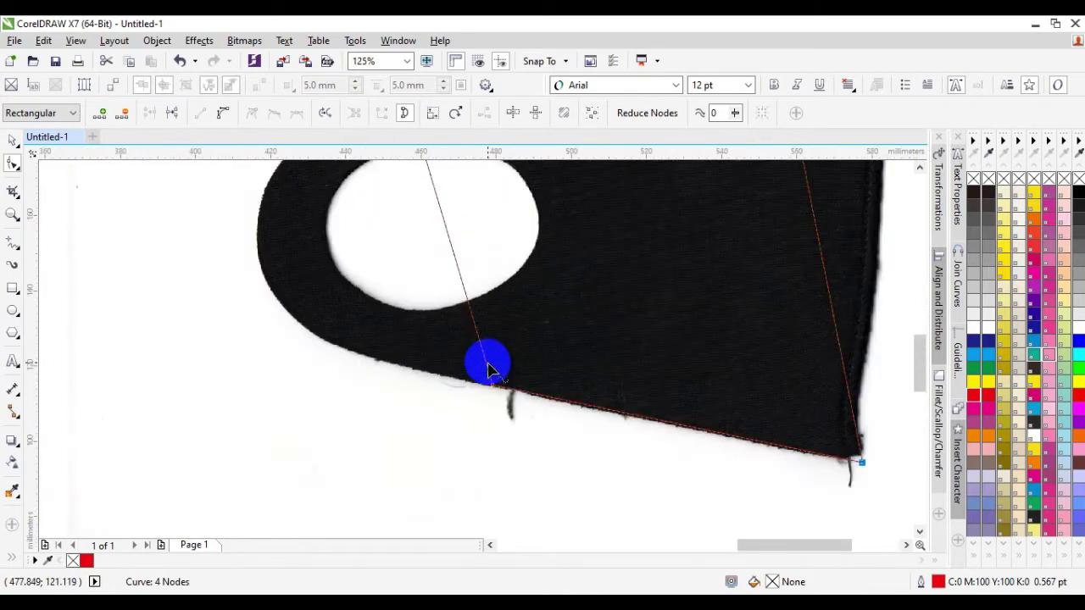
left_click_drag(498, 407, 273, 359)
Step: Move the upper-left node down onto the mask's upper edge above the ear hole
scroll(259, 407, "down", 5)
scroll(322, 322, "up", 1)
scroll(373, 255, "up", 3)
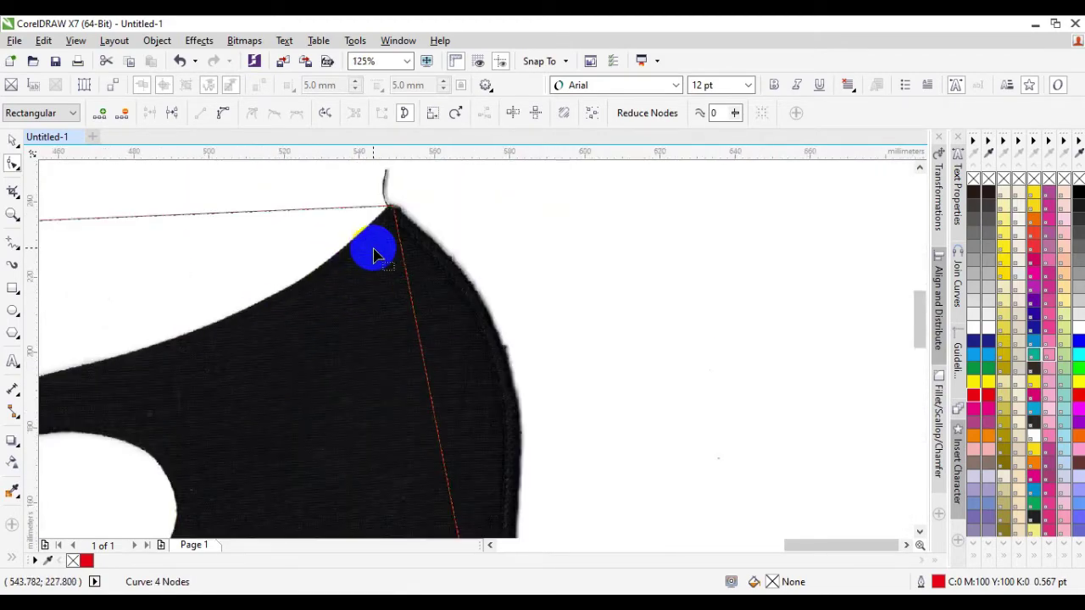
scroll(373, 254, "down", 3)
scroll(262, 315, "up", 1)
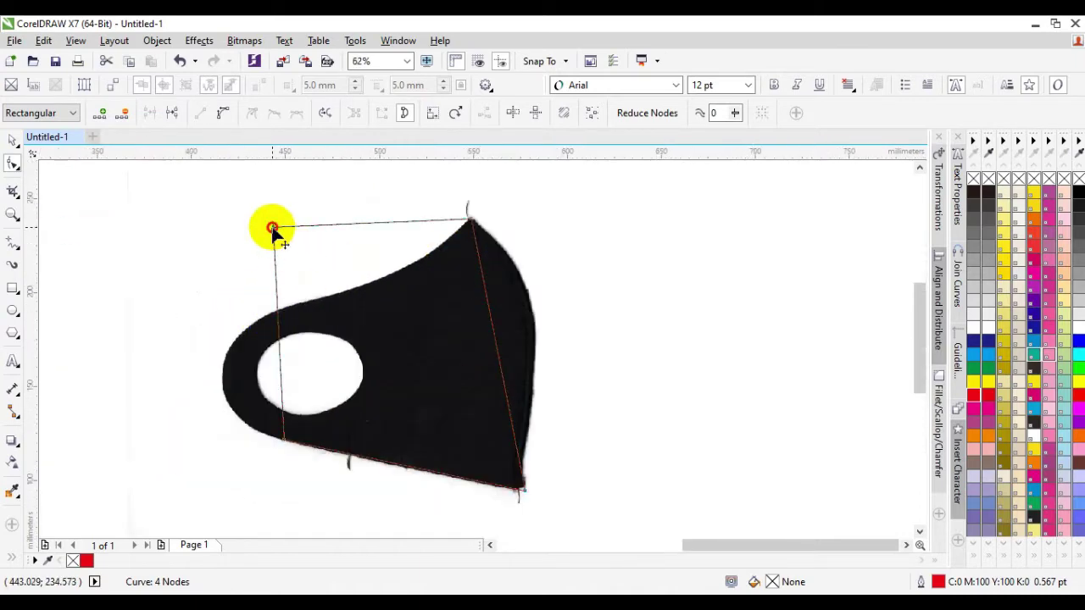
left_click_drag(272, 229, 262, 320)
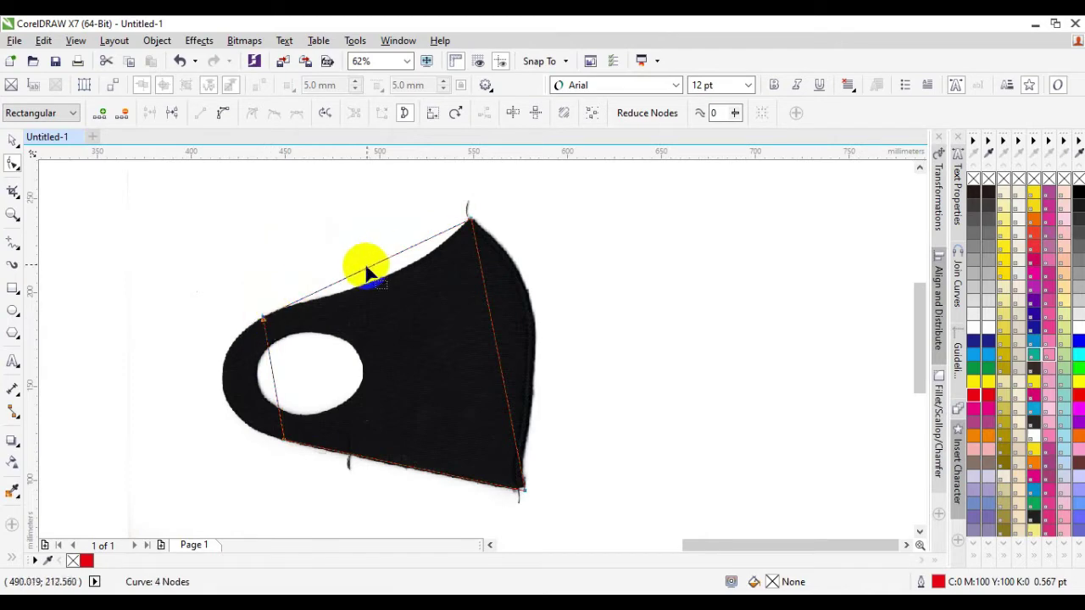
Step: Curve the top segment to follow the mask's upper edge, adjusting its left node and curve handle
scroll(386, 256, "up", 2)
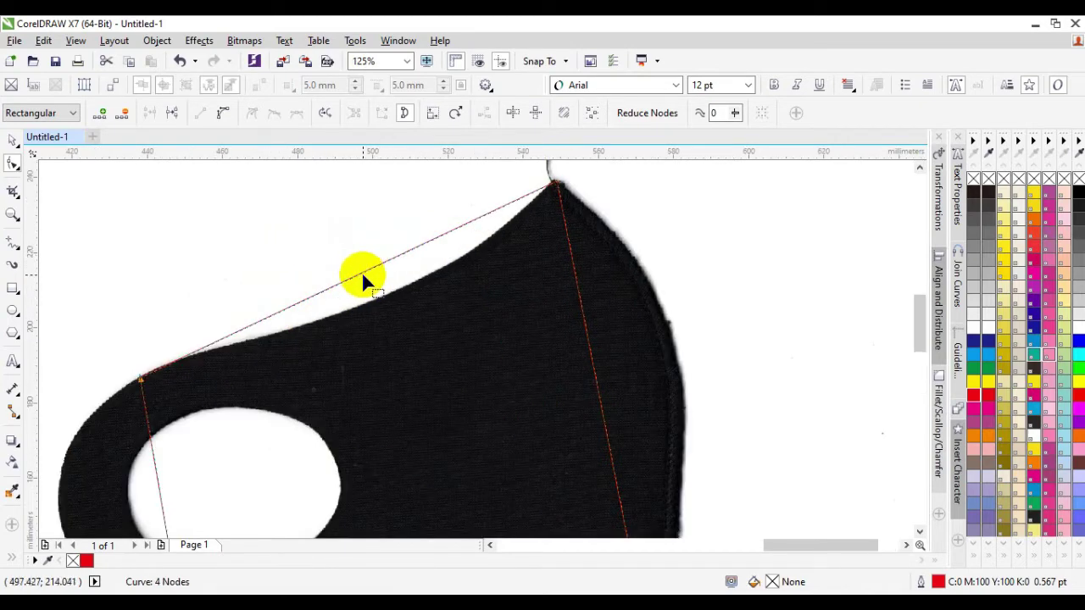
double_click(365, 271)
left_click_drag(348, 250, 393, 293)
key("Delete")
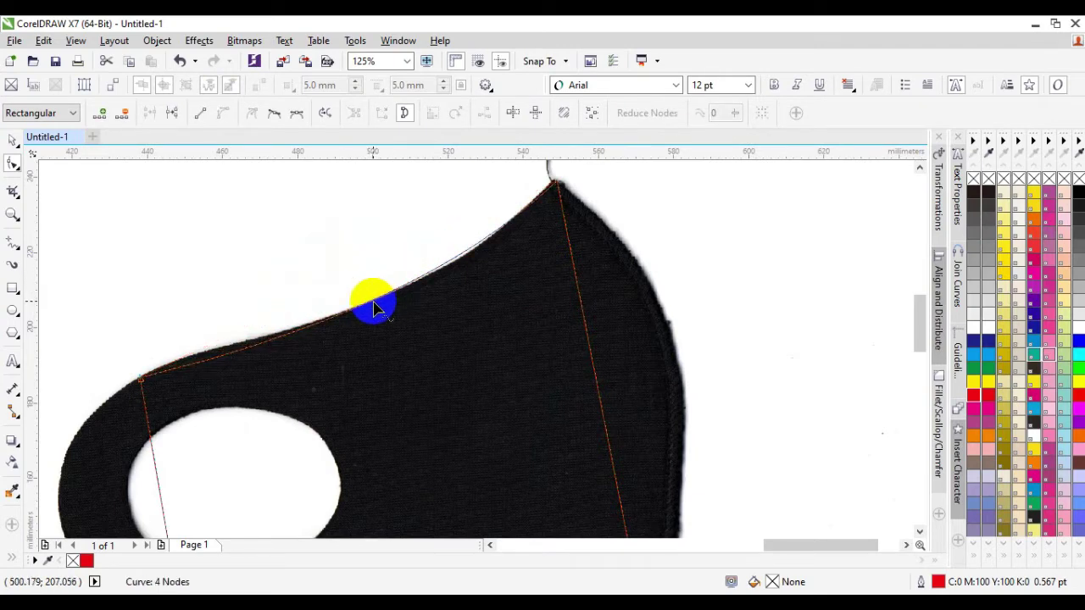
left_click_drag(141, 379, 189, 358)
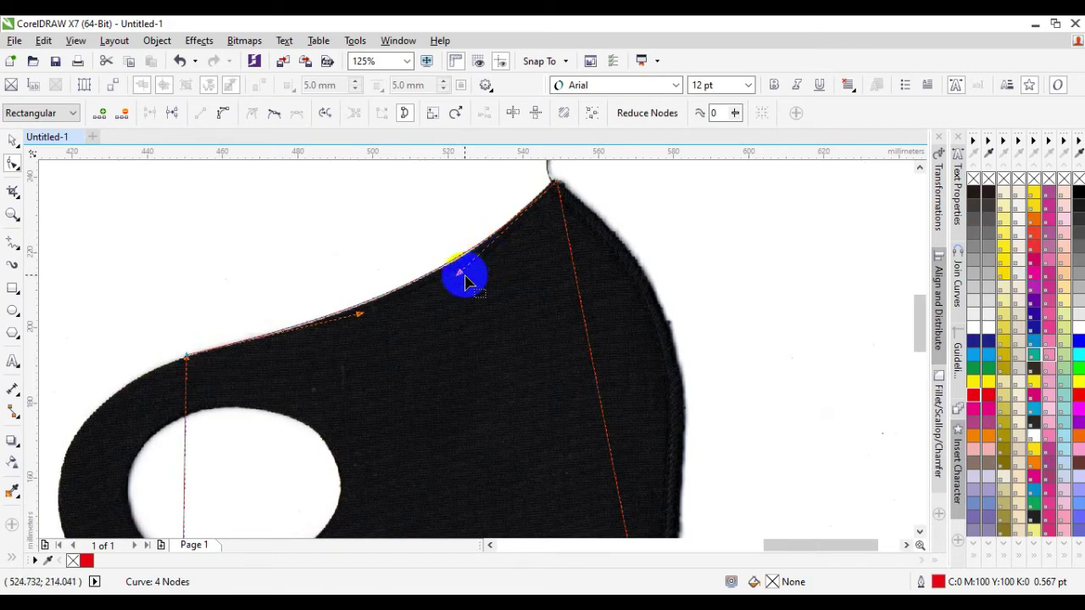
left_click_drag(461, 276, 466, 279)
Step: Shift the outline's top node slightly outward at the mask's tip
scroll(480, 291, "down", 2)
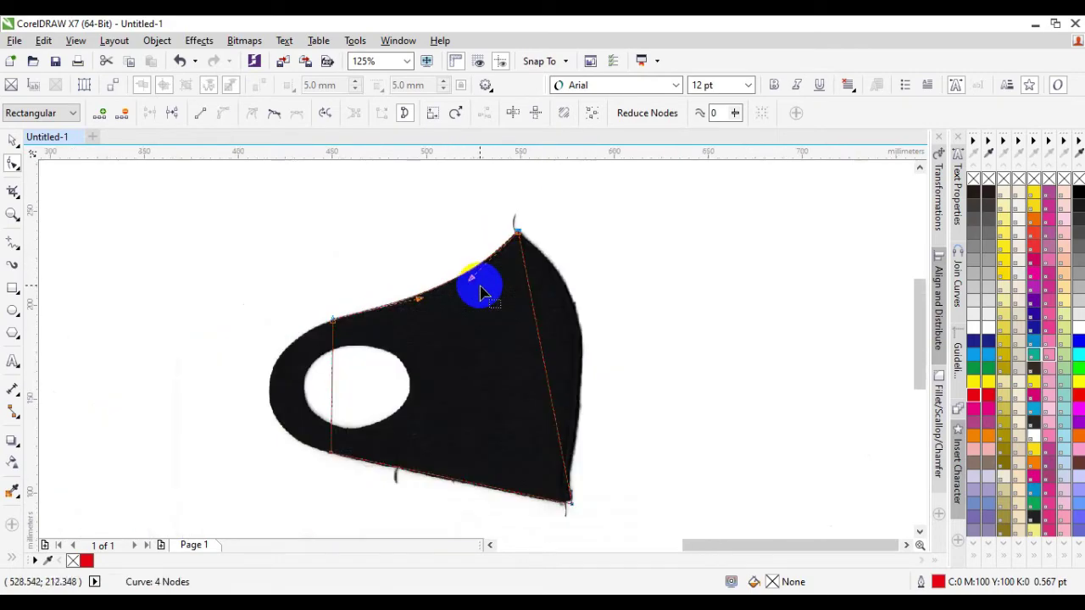
scroll(520, 223, "up", 5)
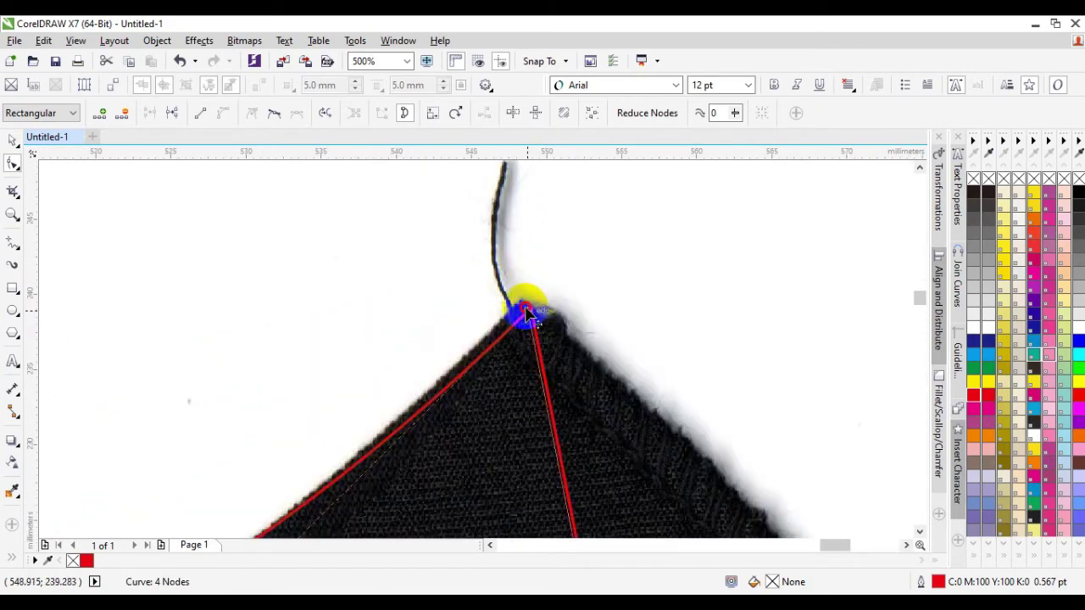
left_click_drag(527, 315, 501, 280)
Step: Curve the right segment outward and adjust its handles to follow the mask's rounded front edge
scroll(500, 279, "down", 8)
scroll(495, 322, "up", 2)
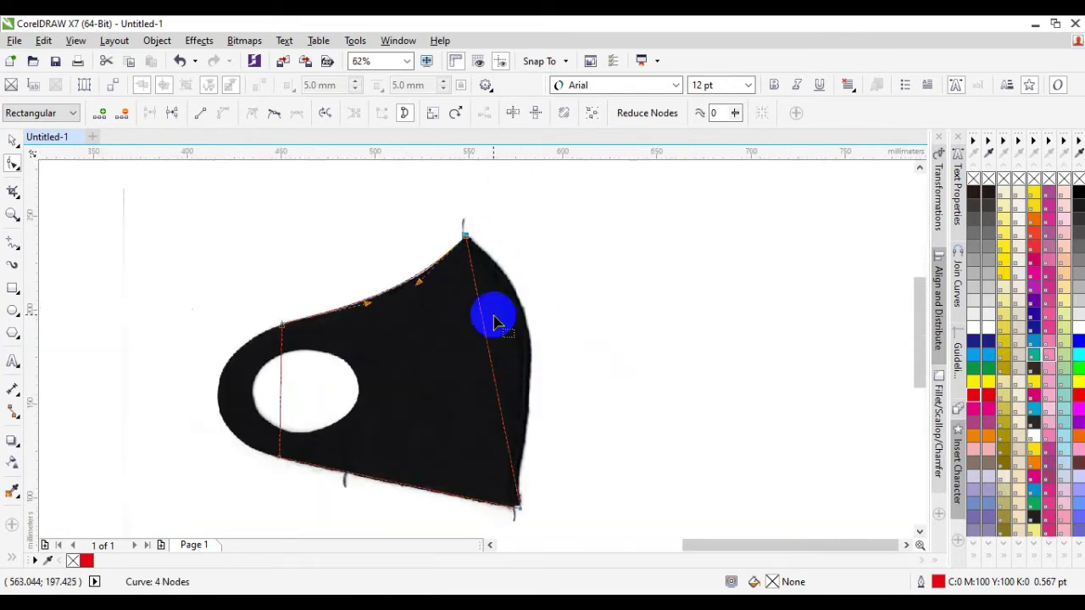
double_click(481, 309)
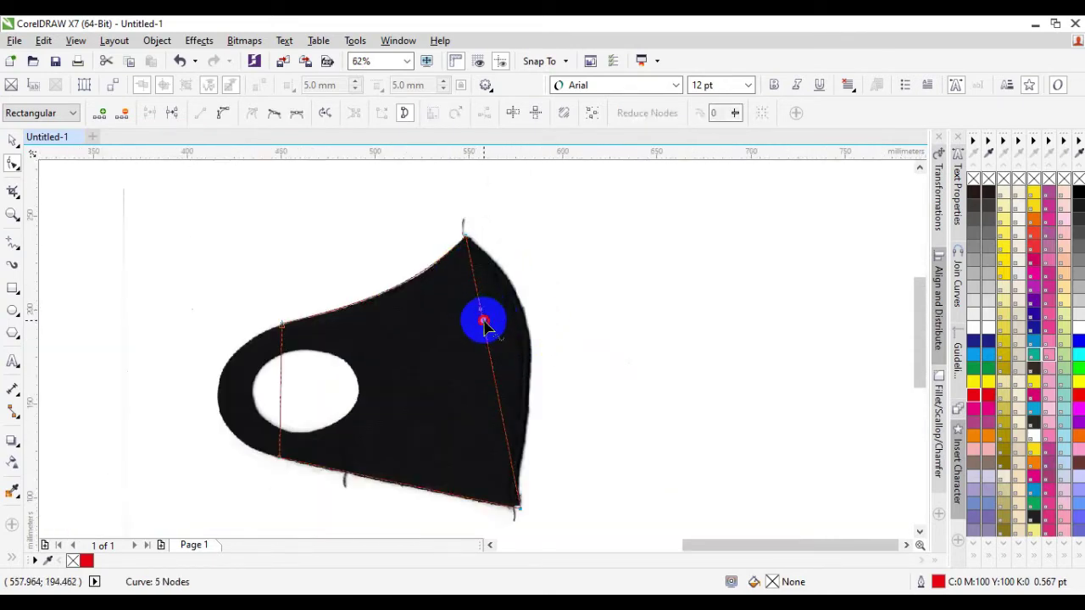
double_click(481, 319)
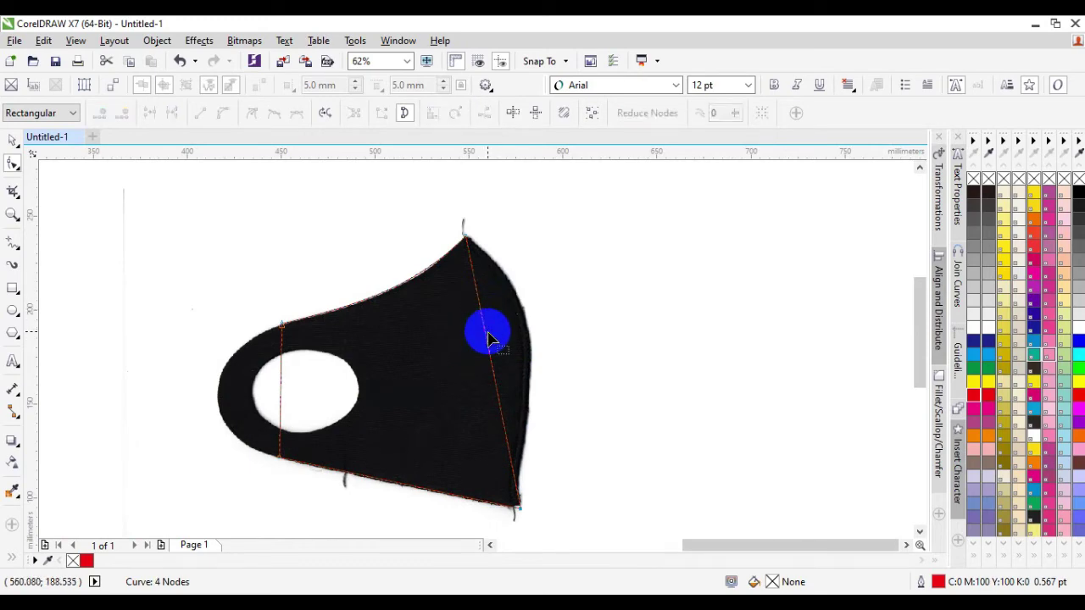
left_click_drag(480, 316, 515, 293)
scroll(498, 358, "down", 2)
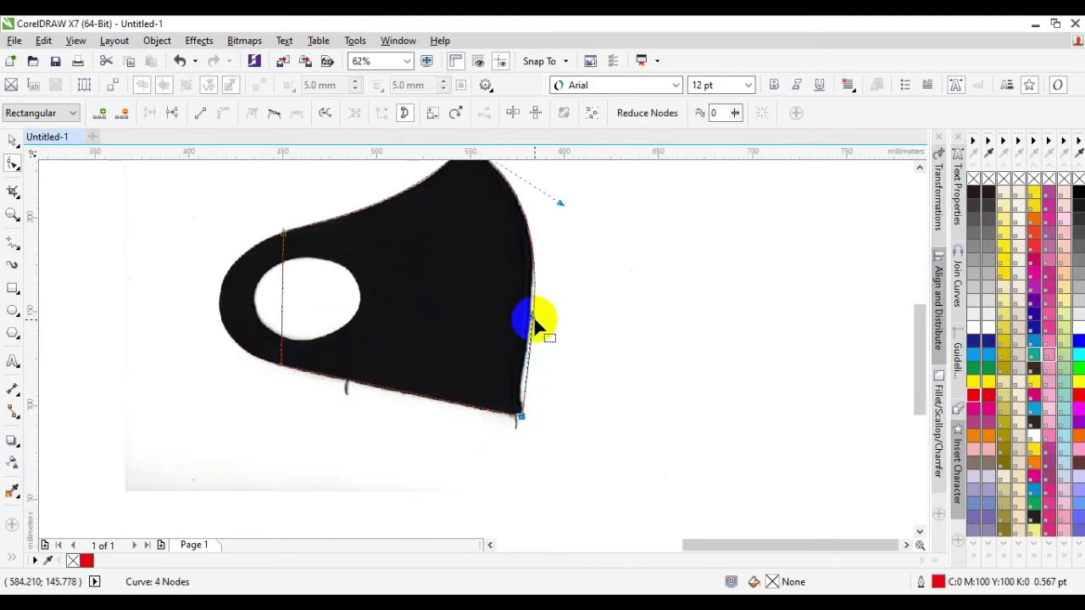
left_click_drag(532, 319, 505, 359)
left_click_drag(562, 205, 581, 214)
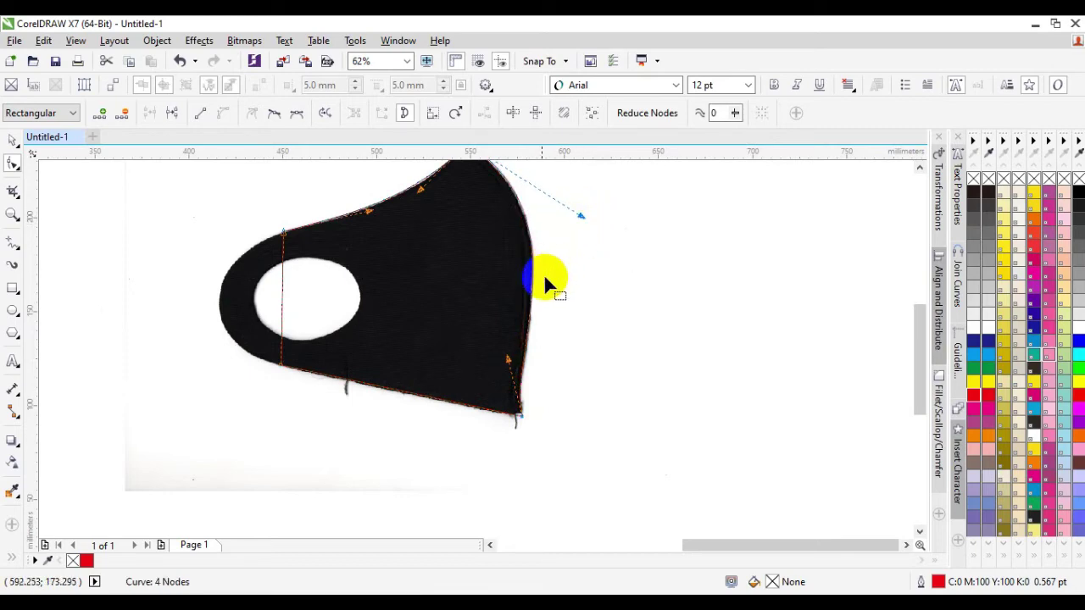
Step: Add a node on the bottom segment just before the mask's bottom-right corner, near the loose thread
scroll(520, 356, "down", 2)
scroll(545, 351, "up", 5)
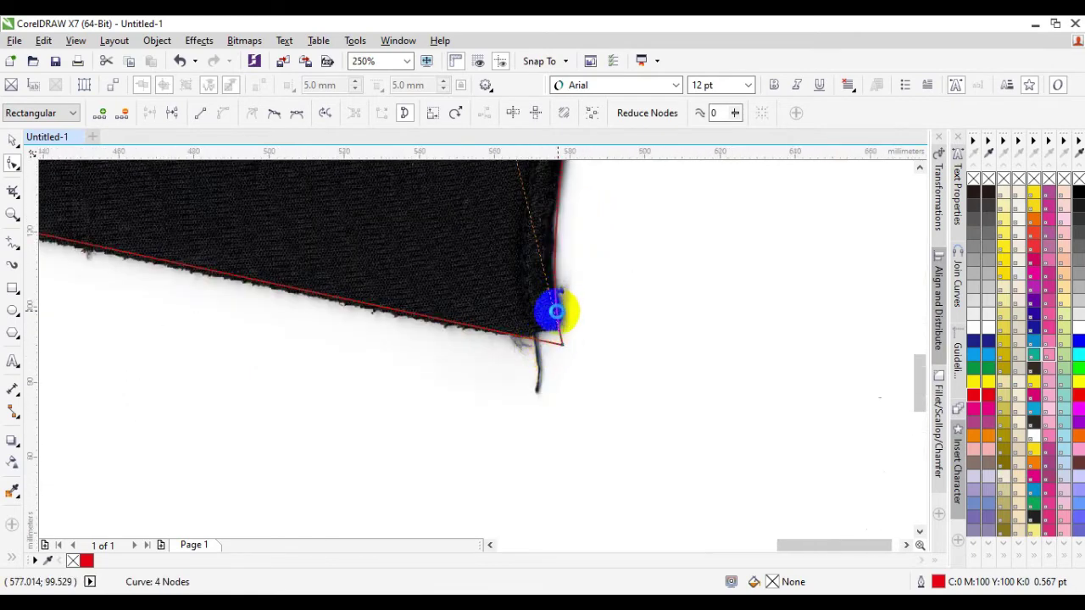
scroll(551, 310, "up", 2)
left_click(500, 343)
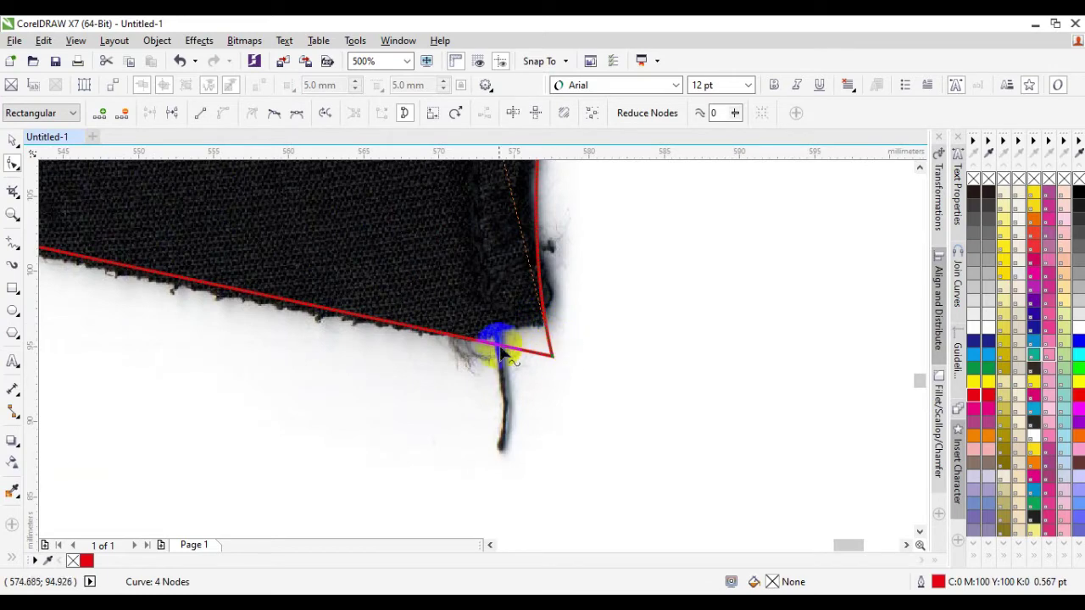
double_click(487, 344)
left_click(547, 307)
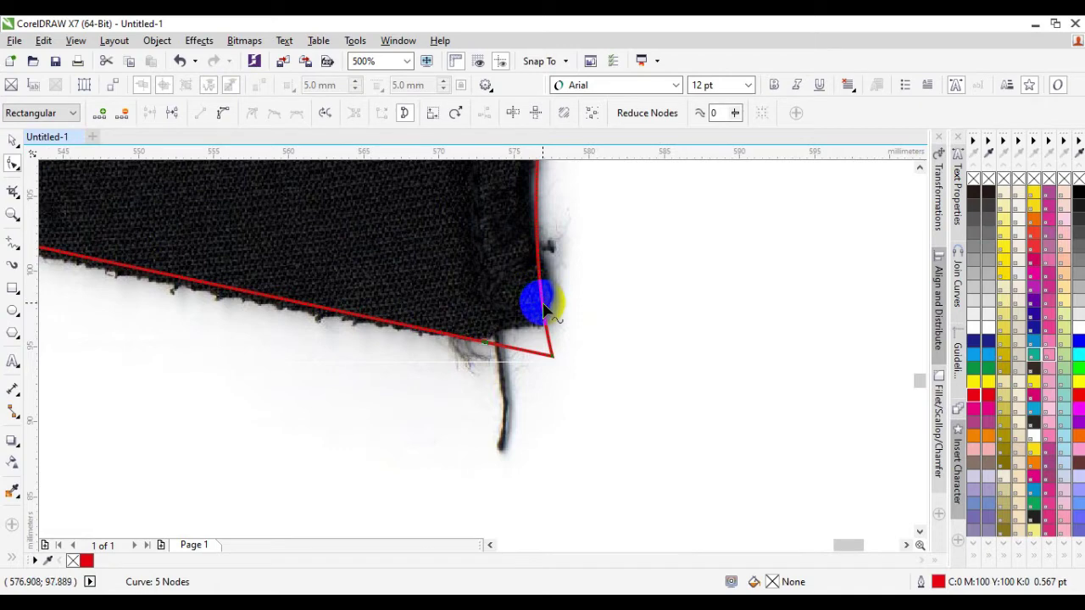
Step: Curve the left segment outward so it wraps the mask's rounded ear end
scroll(492, 376, "down", 6)
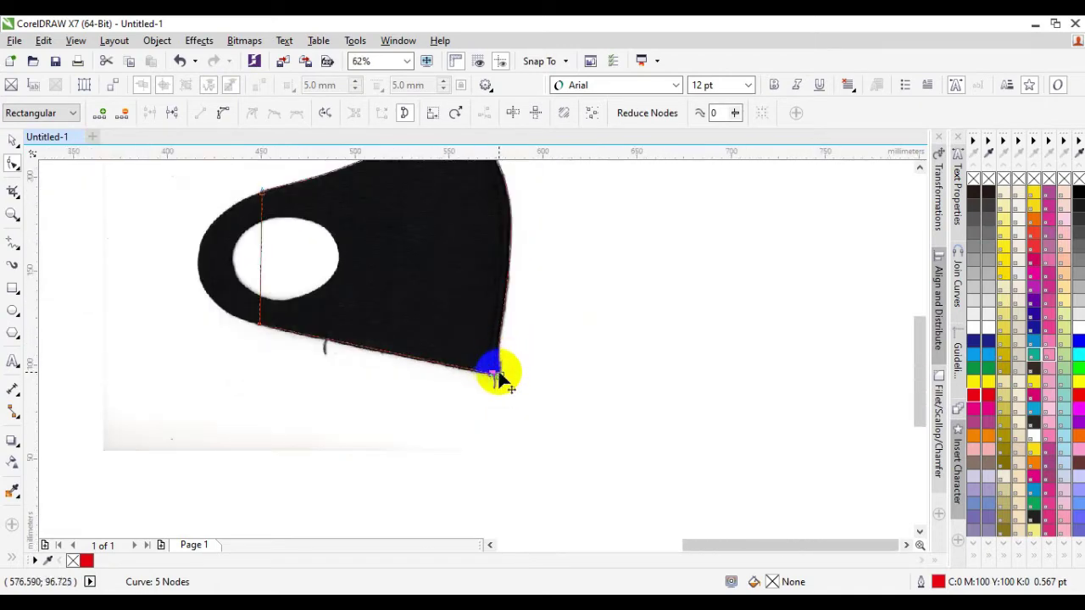
scroll(500, 381, "up", 2)
scroll(498, 380, "down", 3)
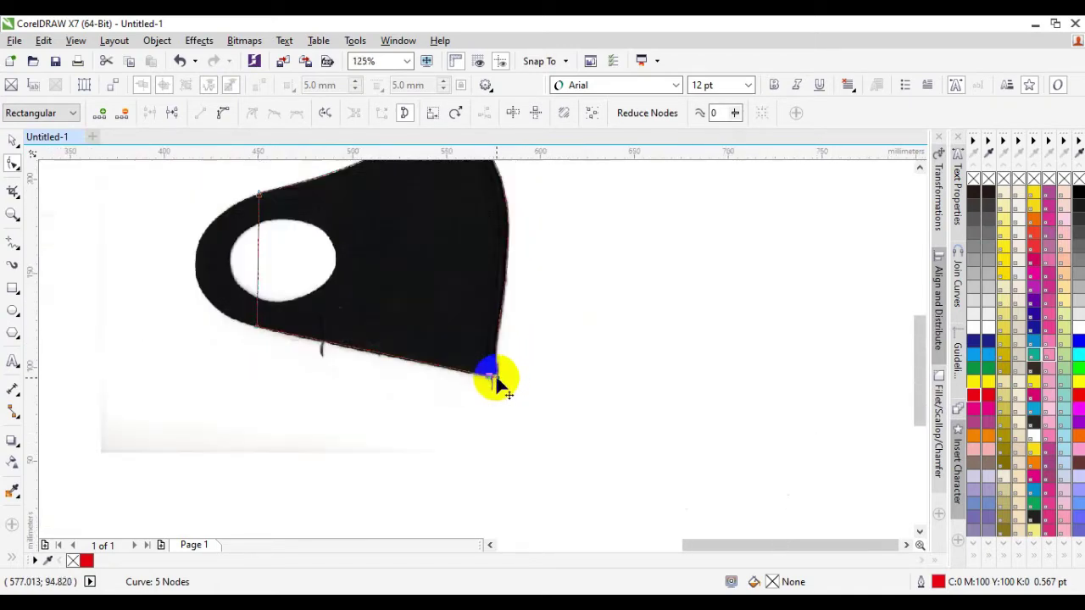
scroll(365, 356, "up", 2)
scroll(377, 421, "down", 2)
scroll(411, 351, "up", 2)
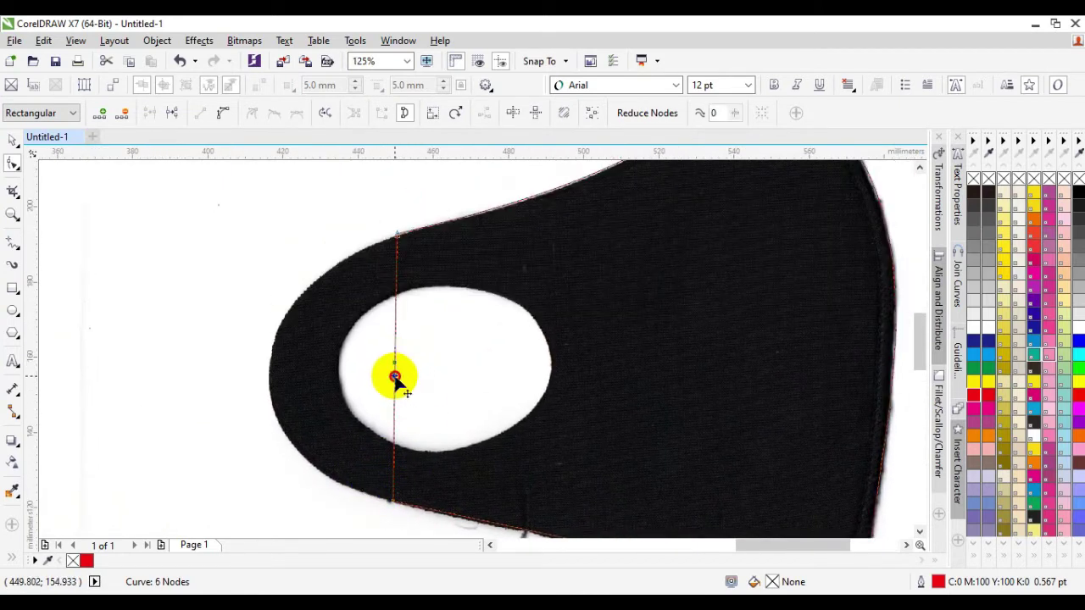
double_click(394, 375)
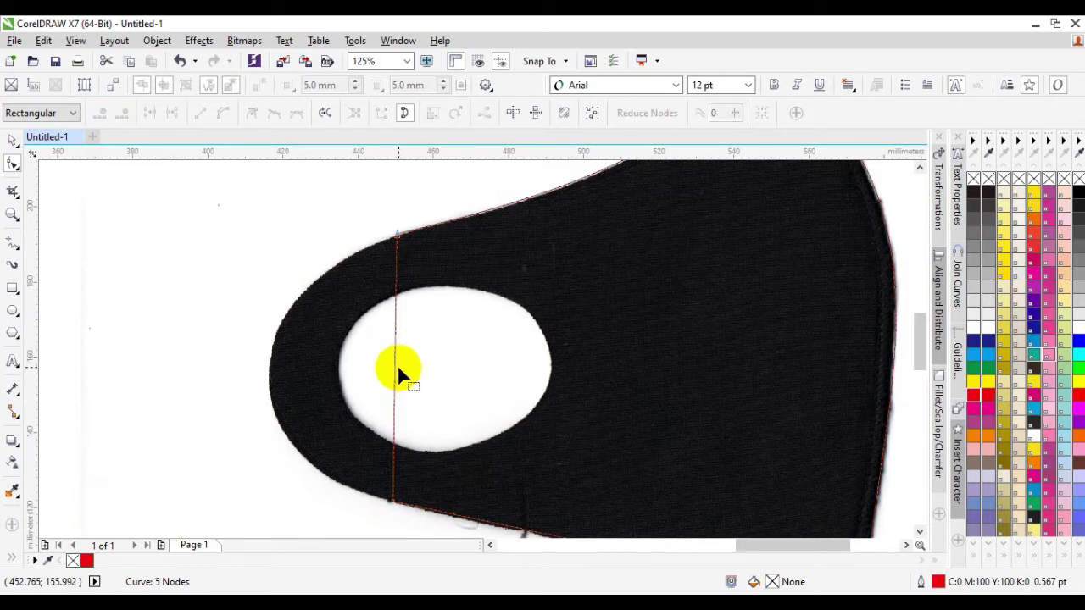
left_click_drag(393, 363, 270, 372)
Step: Adjust both curve handles of the left segment to follow the mask's rounded edge around the ear hole
left_click(359, 277)
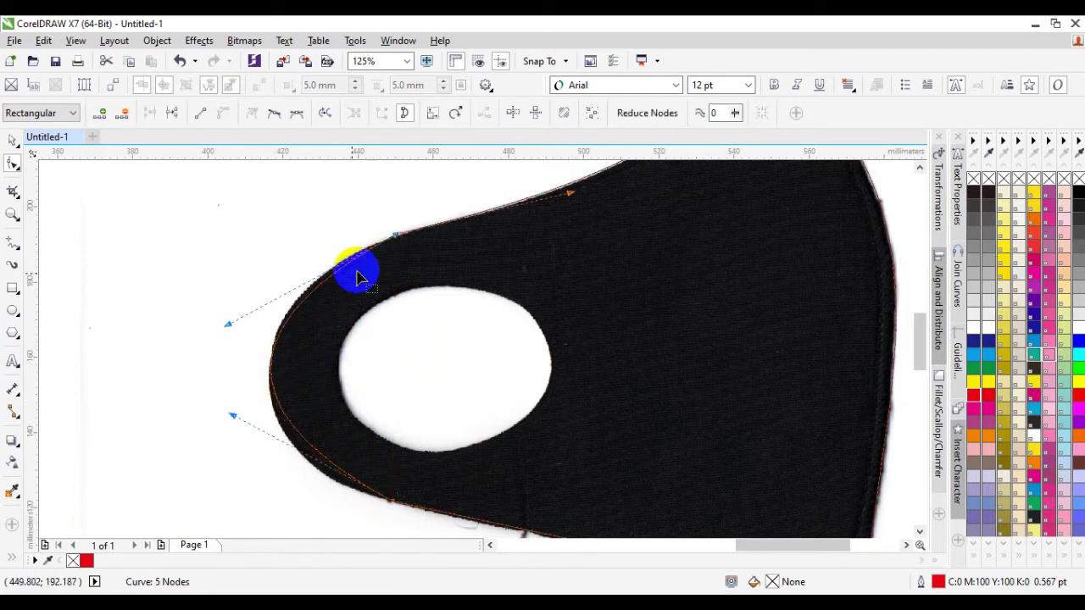
left_click_drag(228, 325, 229, 300)
left_click_drag(233, 416, 229, 459)
left_click_drag(231, 298, 227, 292)
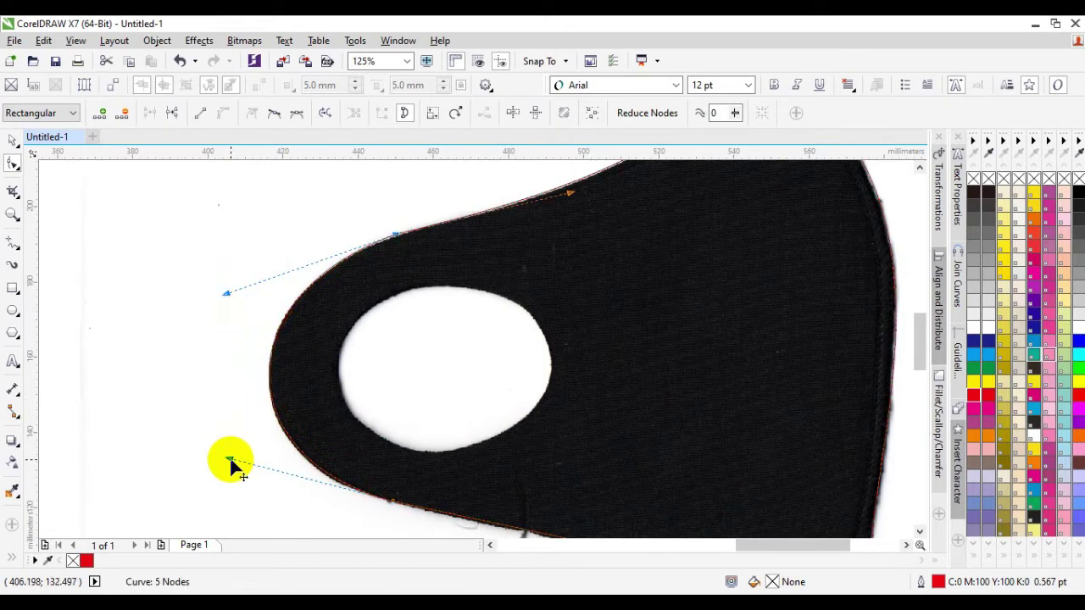
left_click_drag(229, 460, 224, 441)
Step: Move the outline's upper-left node slightly down onto the fabric edge
scroll(392, 480, "down", 1)
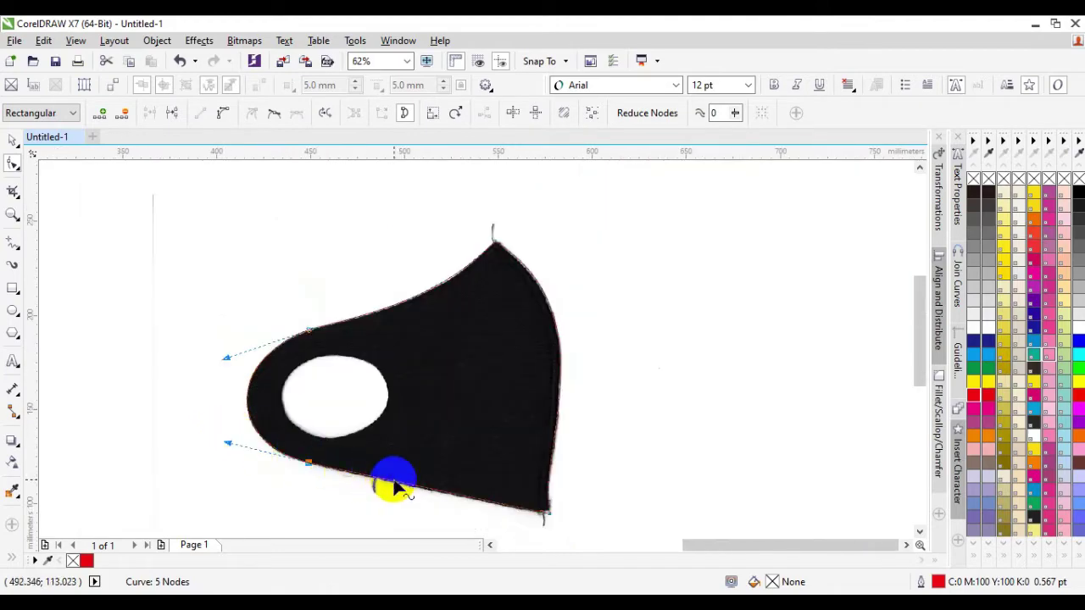
scroll(260, 436, "up", 2)
scroll(258, 437, "down", 2)
scroll(223, 280, "up", 3)
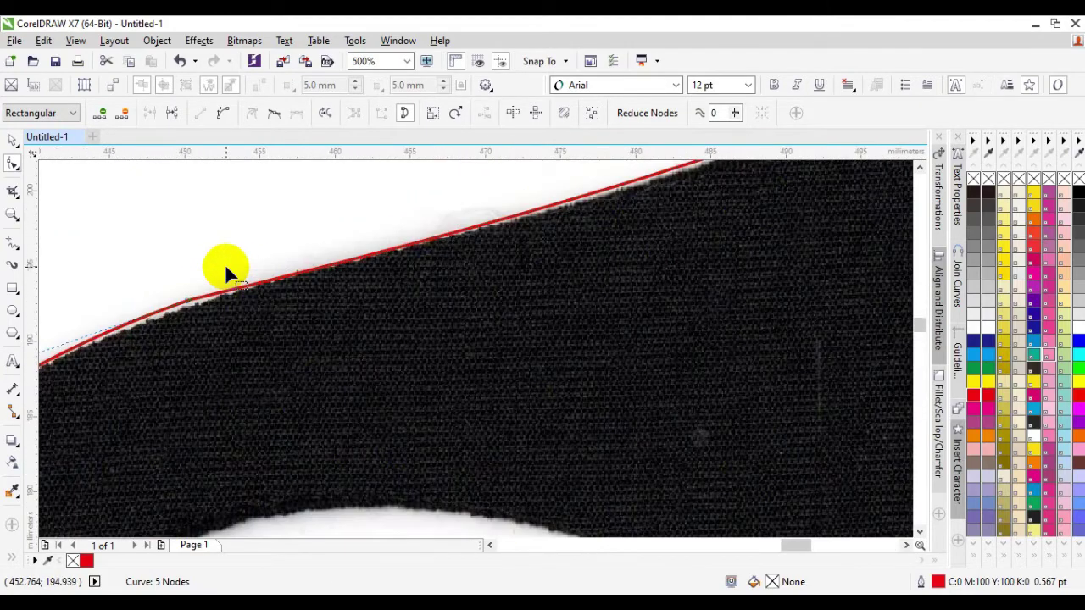
left_click(225, 291)
scroll(183, 292, "up", 1)
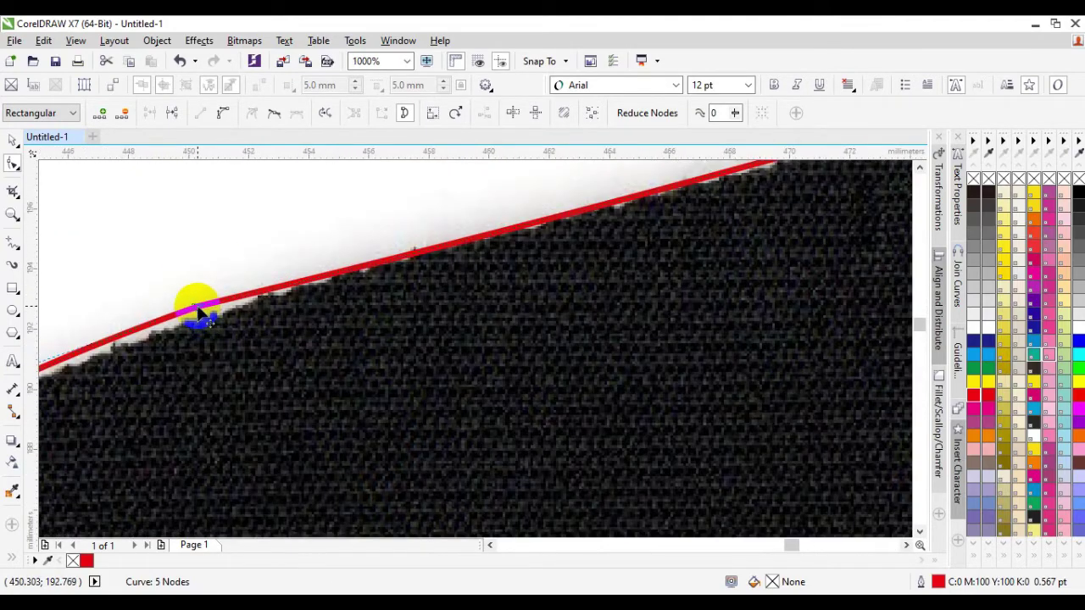
left_click_drag(200, 313, 199, 327)
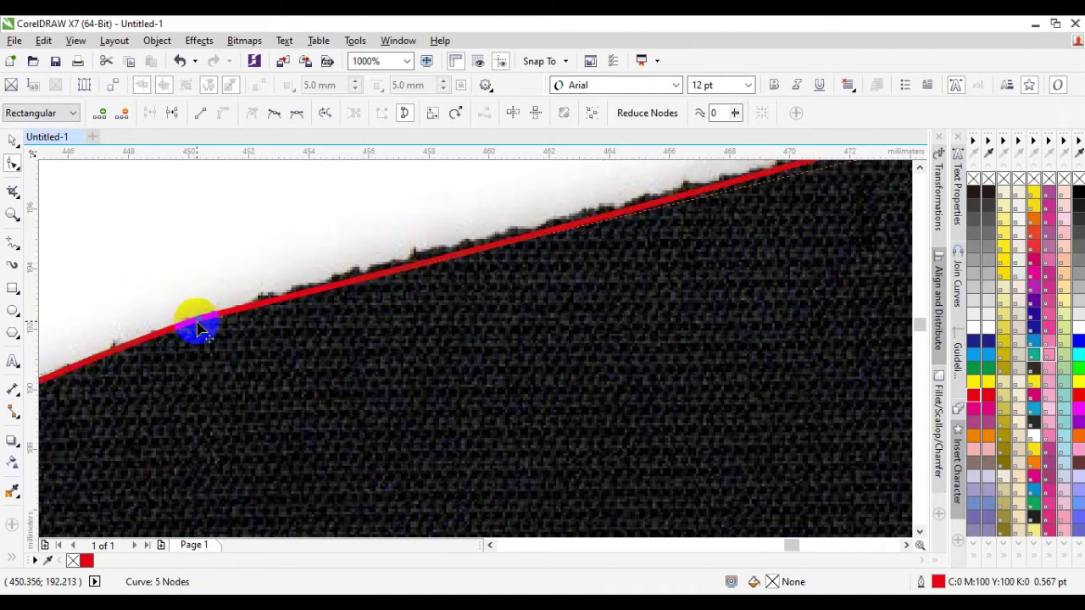
Step: Adjust the curve handles of the top segment so it follows the mask's concave upper edge up to the tip
scroll(199, 331, "down", 3)
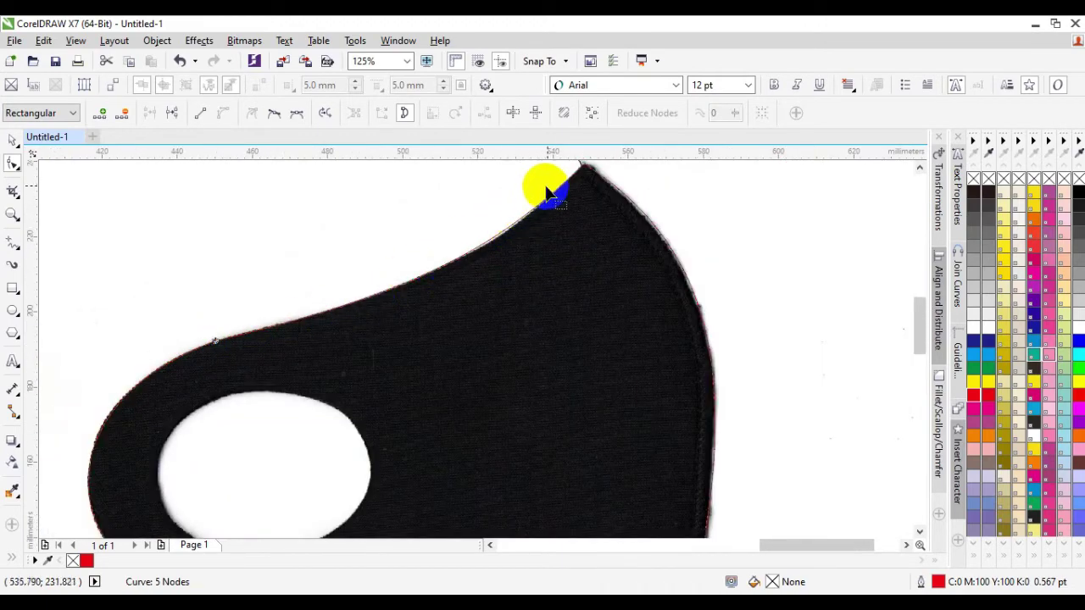
left_click(585, 174)
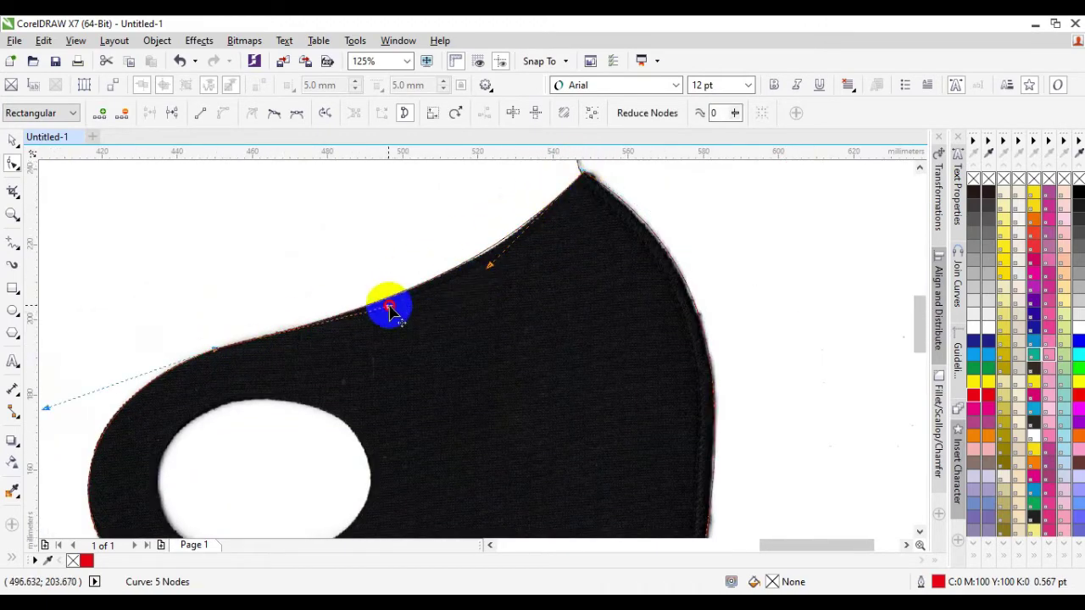
left_click_drag(388, 310, 388, 308)
left_click(489, 268)
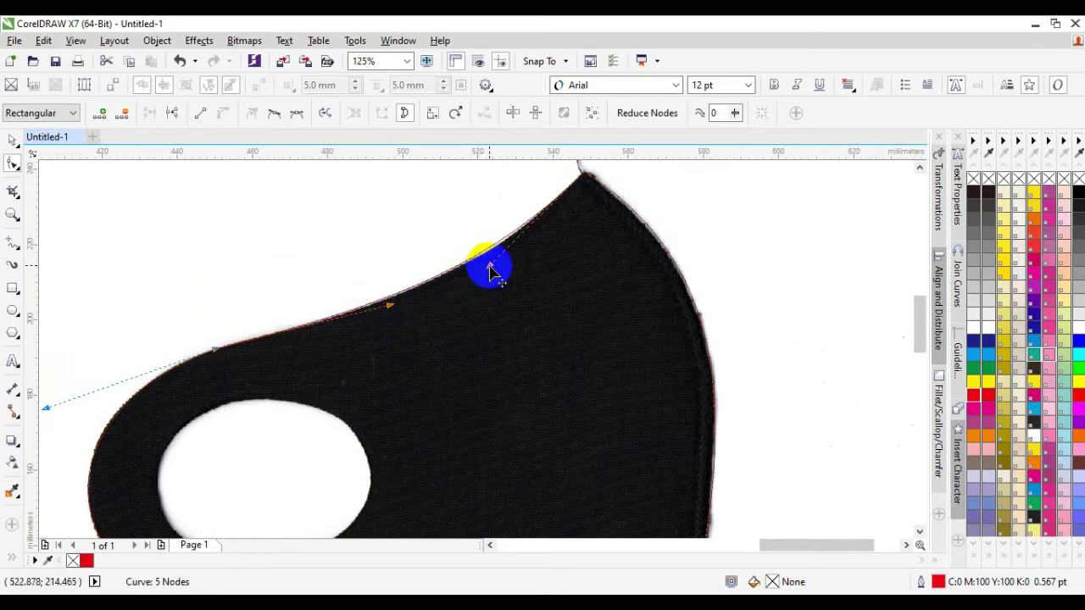
left_click_drag(489, 267, 504, 263)
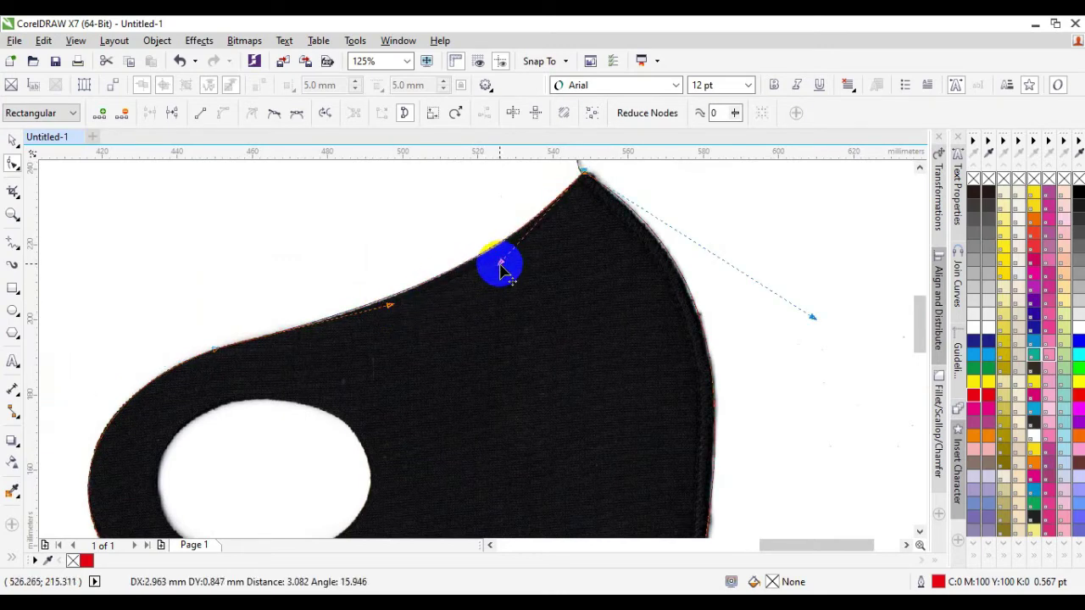
Step: Examine how closely the outline follows the mask at the upper edge, the ear end and the lower front corner
scroll(500, 268, "down", 2)
scroll(347, 314, "up", 6)
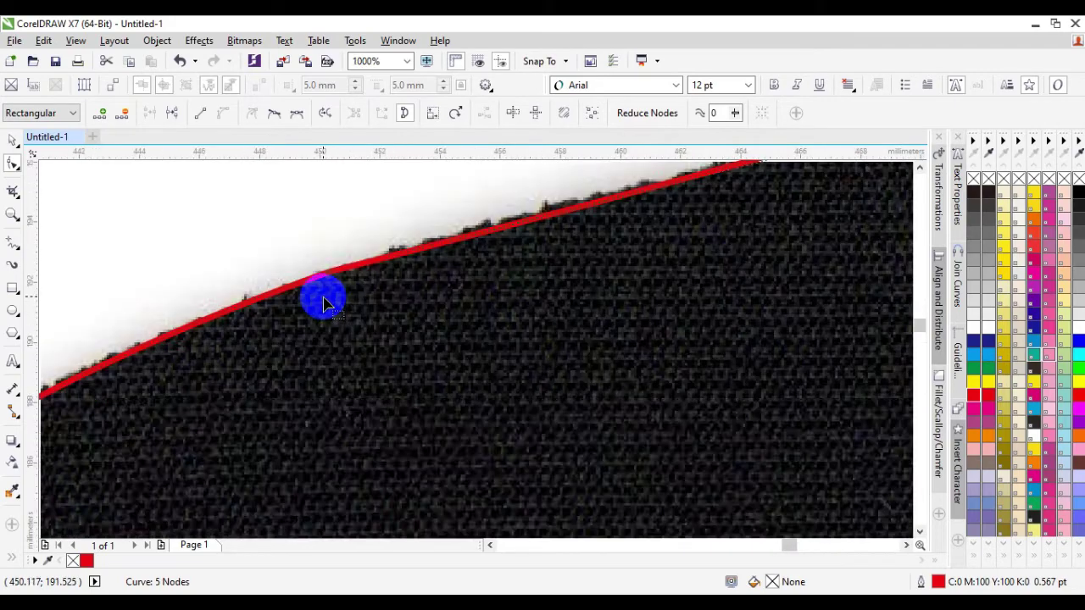
scroll(325, 303, "down", 4)
scroll(241, 396, "up", 2)
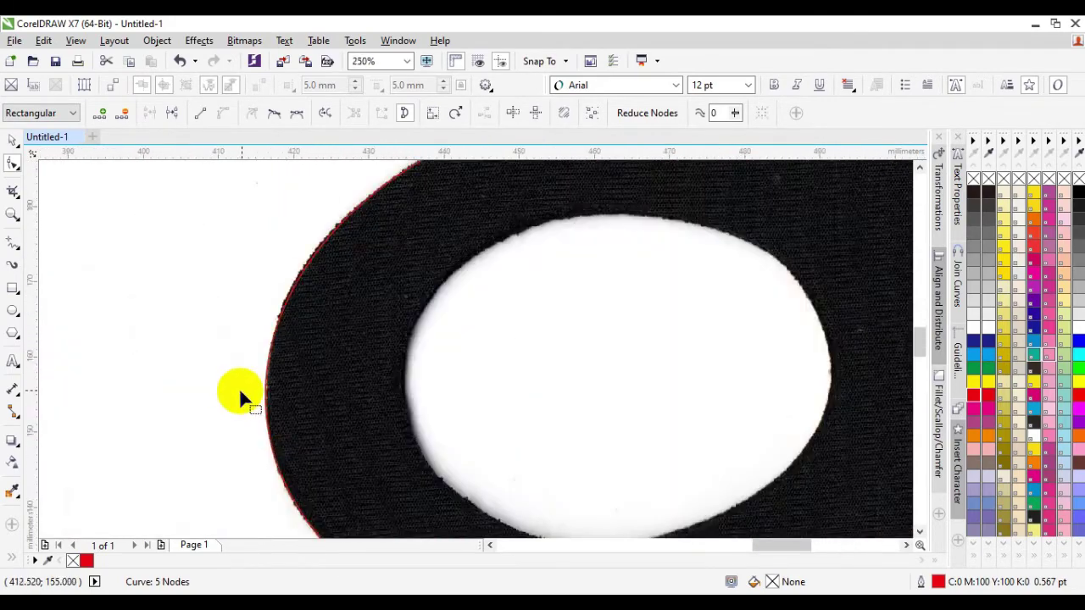
scroll(310, 273, "up", 2)
scroll(431, 334, "down", 4)
scroll(404, 331, "right", 2)
scroll(508, 428, "up", 3)
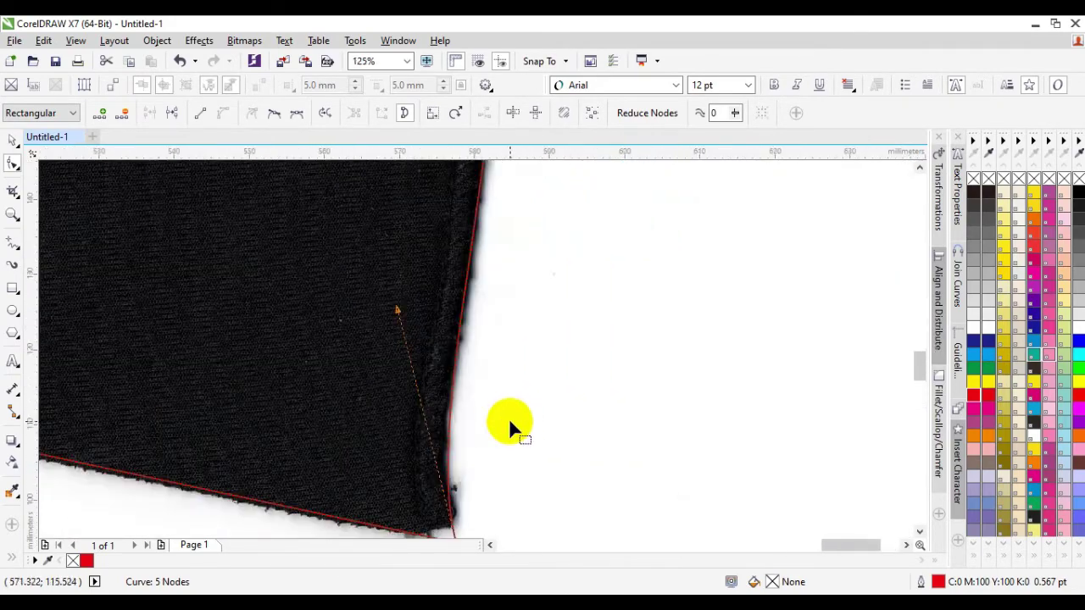
scroll(535, 394, "down", 4)
scroll(347, 373, "up", 2)
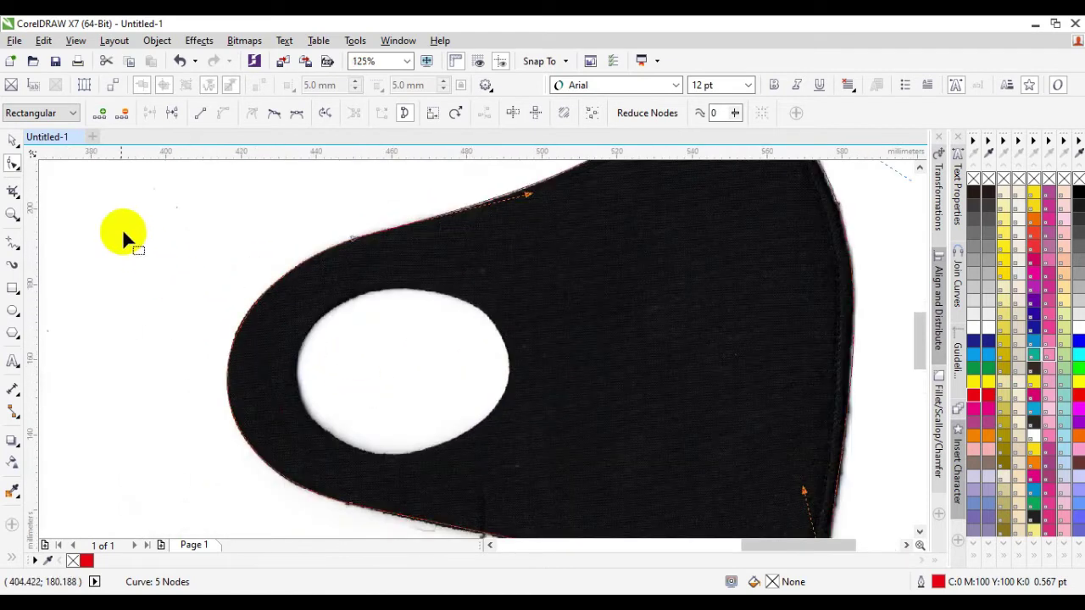
Step: Draw an ellipse over the ear hole and stretch it to about 56.7 mm wide by 43.6 mm high
left_click(12, 311)
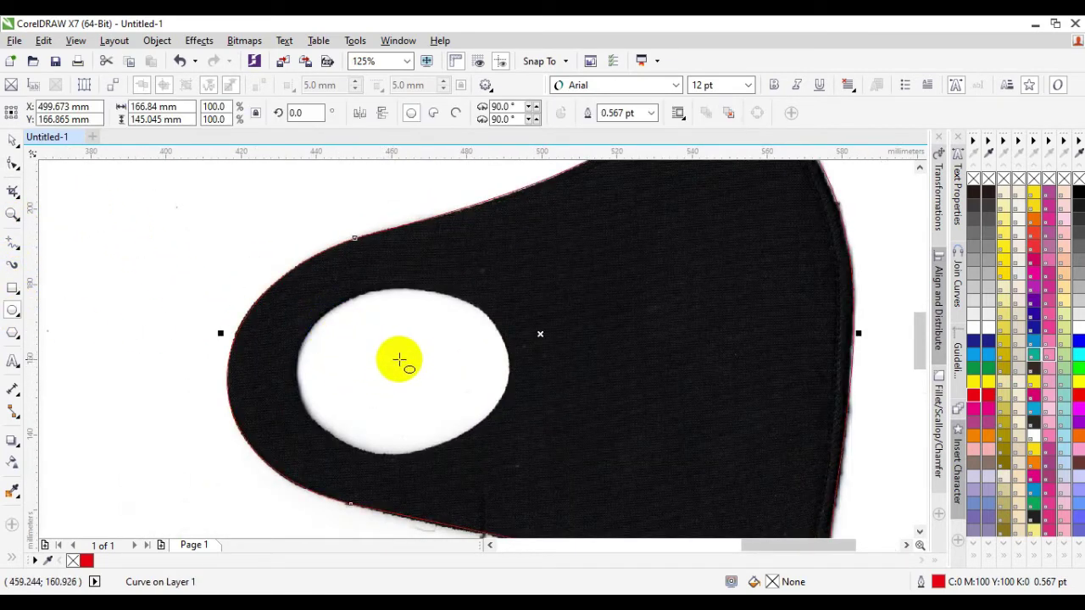
left_click_drag(392, 369, 490, 455)
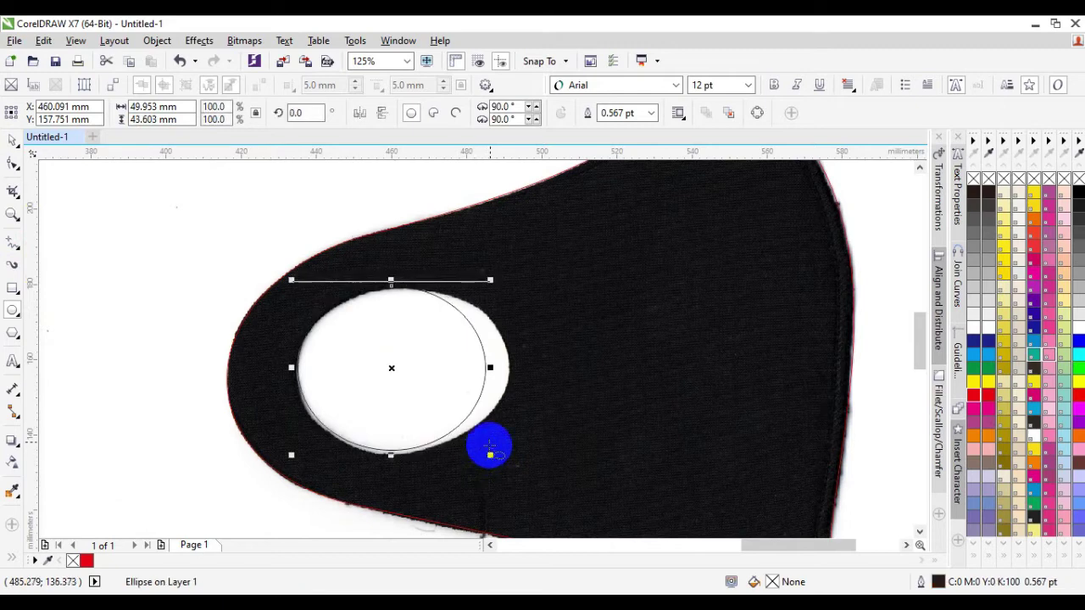
left_click_drag(491, 369, 516, 368)
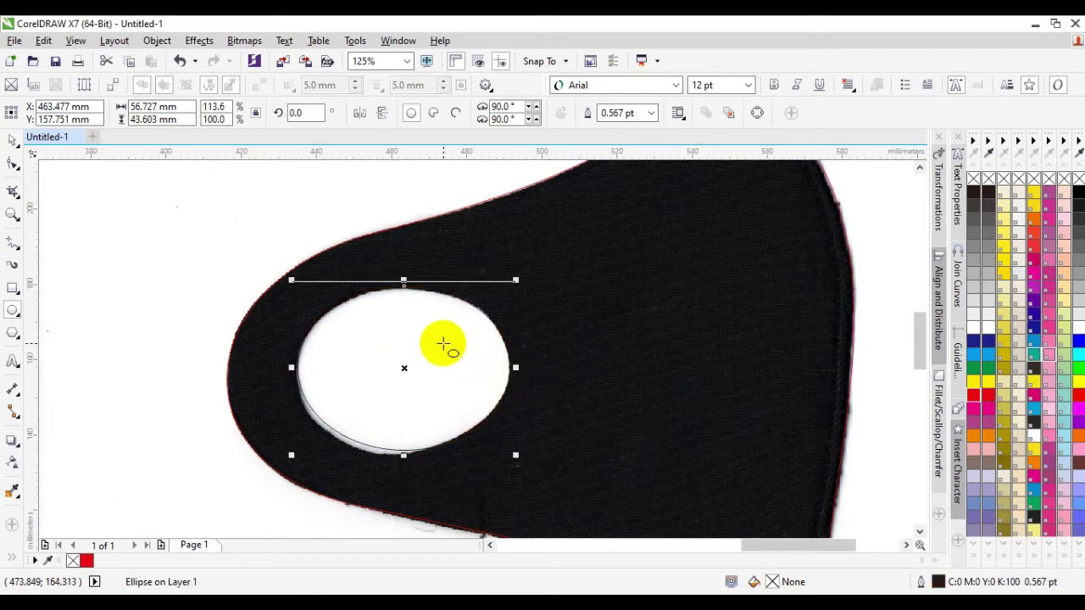
Step: Rotate the ellipse to about 7.9° to match the tilt of the ear hole
left_click(13, 140)
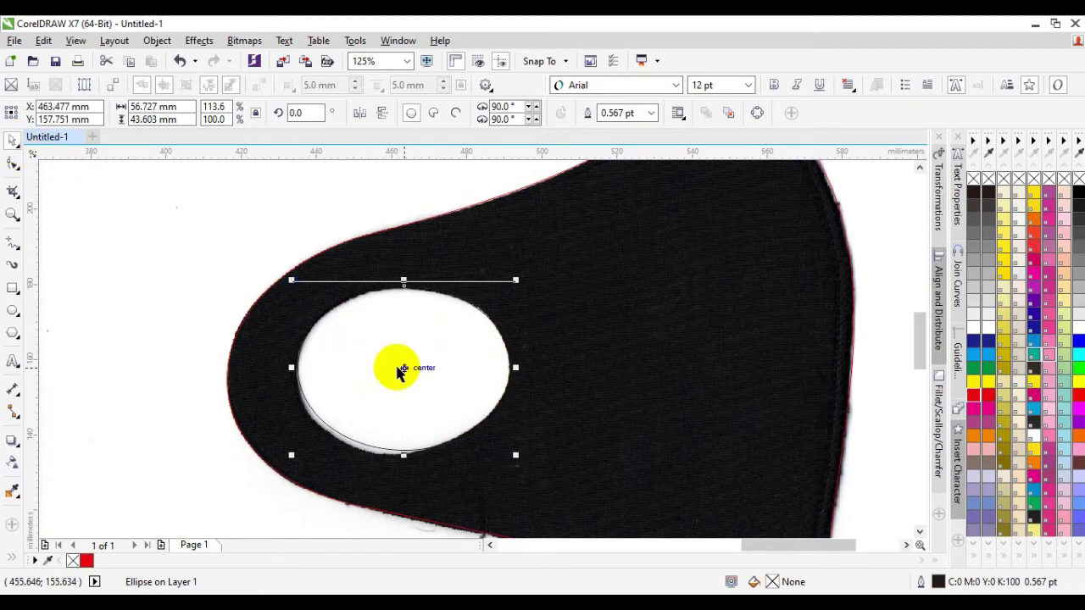
left_click(410, 370)
mouse_move(518, 279)
left_mouse_down()
mouse_move(521, 262)
mouse_move(511, 263)
left_mouse_up()
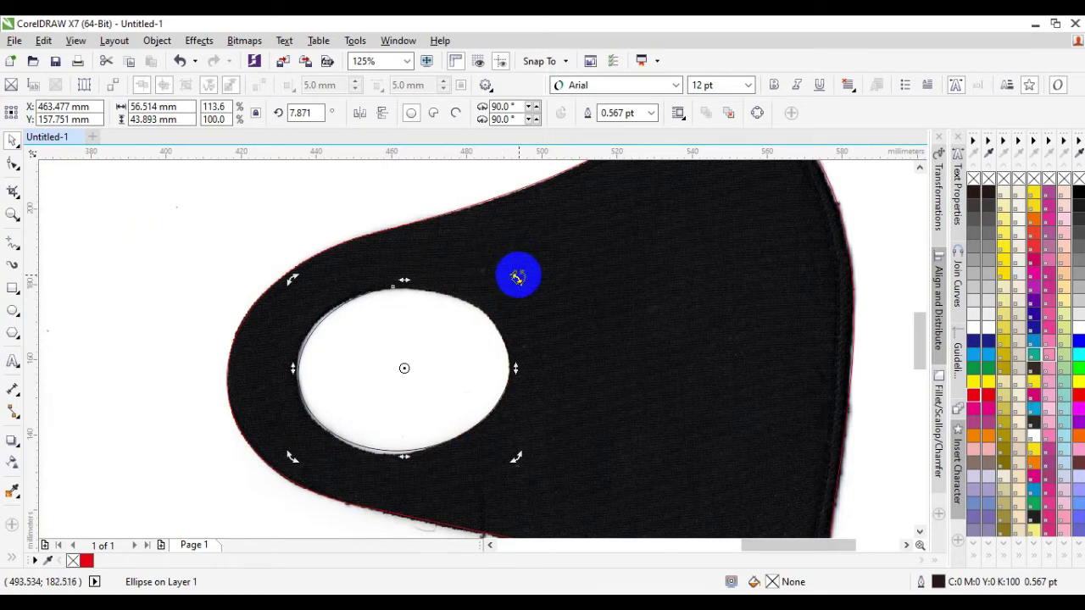
Step: Give the ear-hole ellipse a red outline
left_click(518, 276)
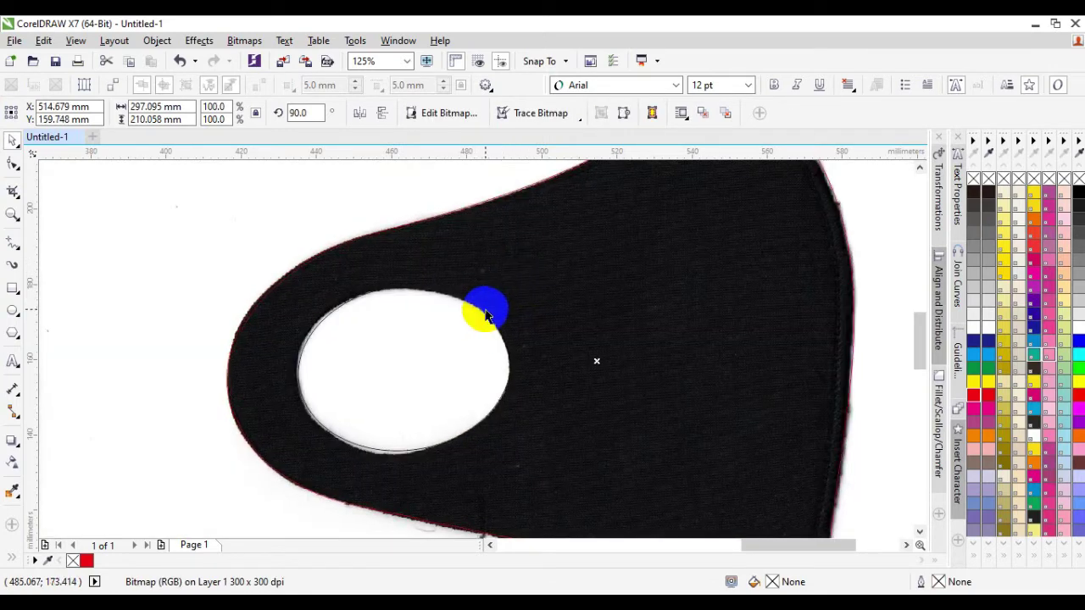
key("ctrl+z")
left_click(317, 329)
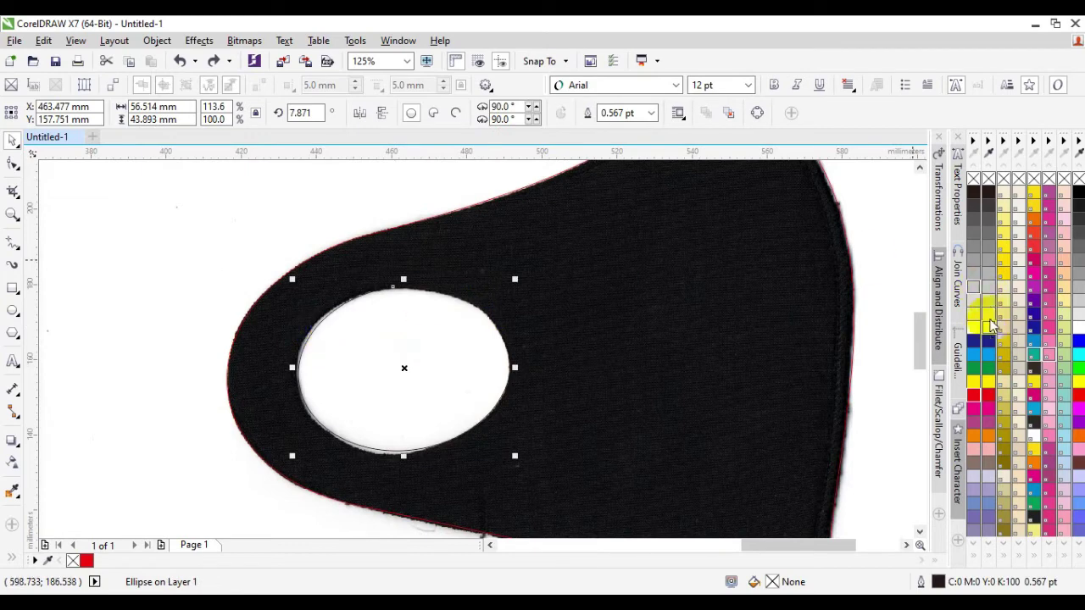
right_click(972, 396)
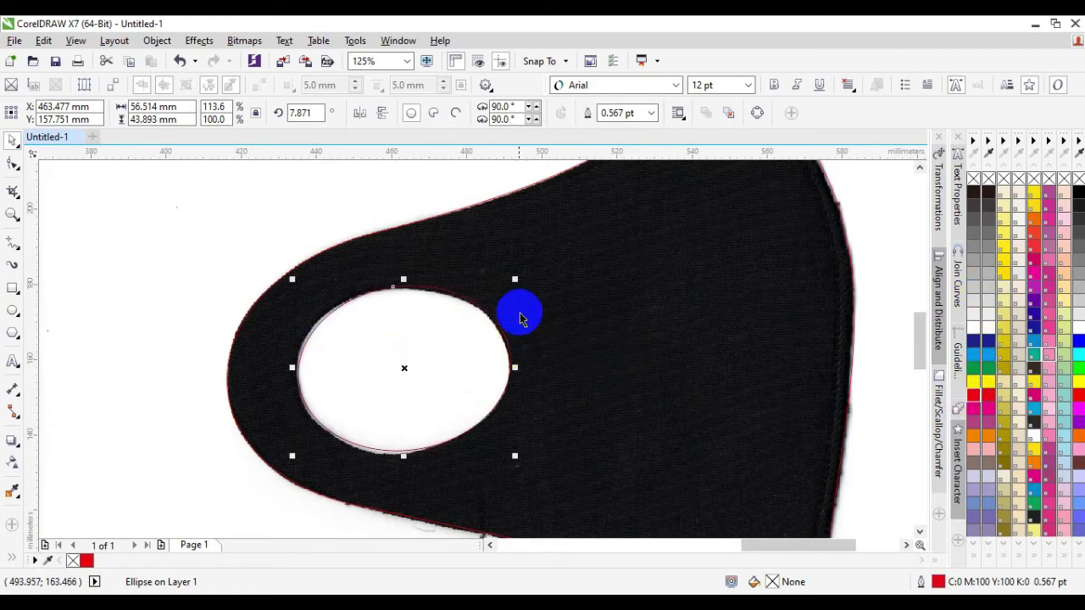
Step: Rotate the ellipse to about 11.6° and nudge it slightly left and down over the ear hole
left_click(403, 367)
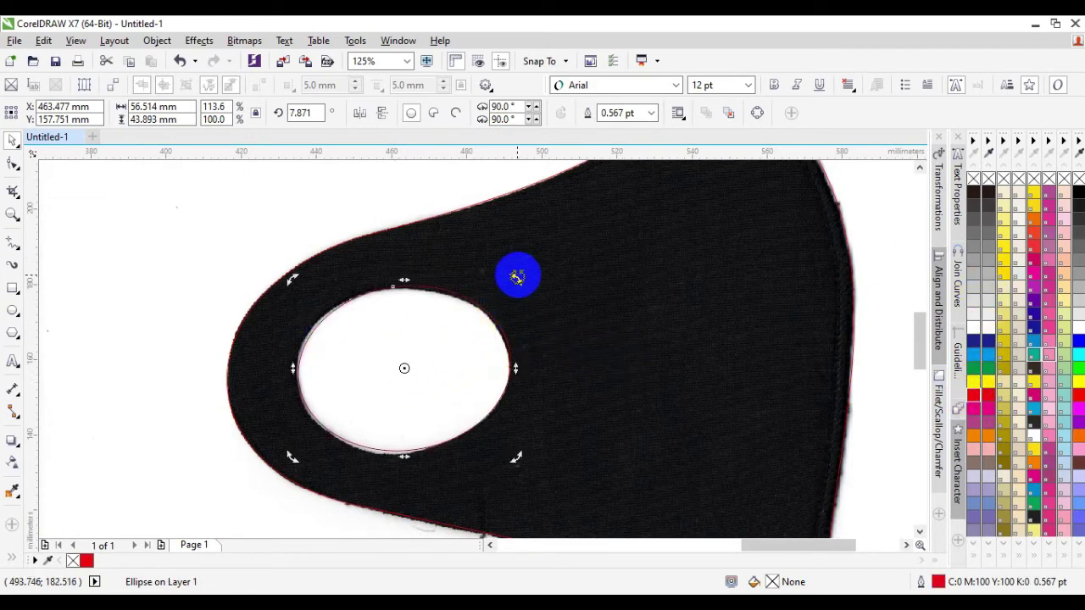
left_click_drag(516, 279, 514, 278)
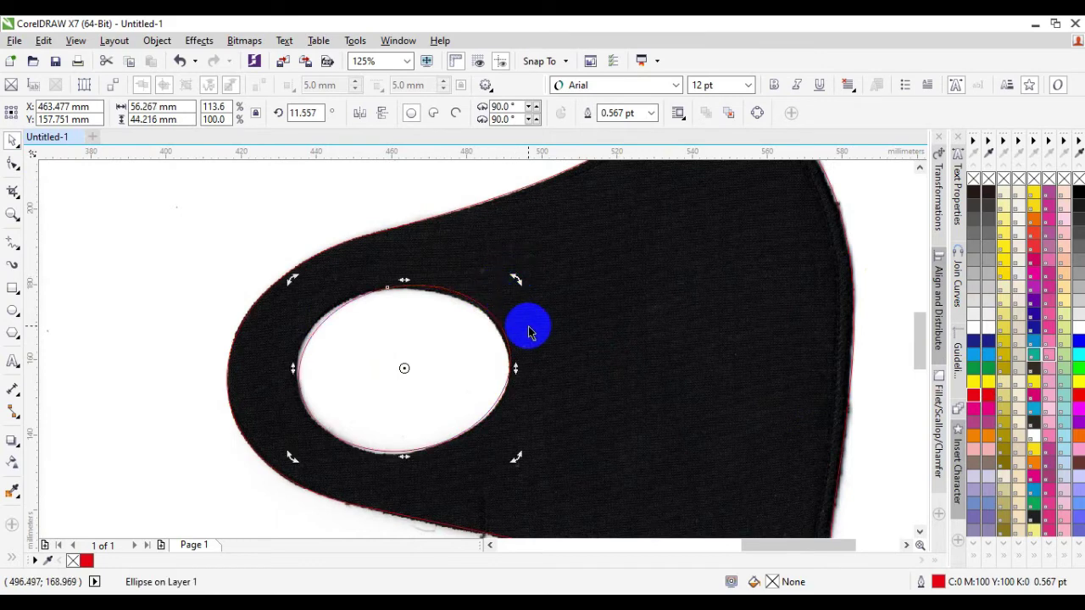
key("Left")
key("Left")
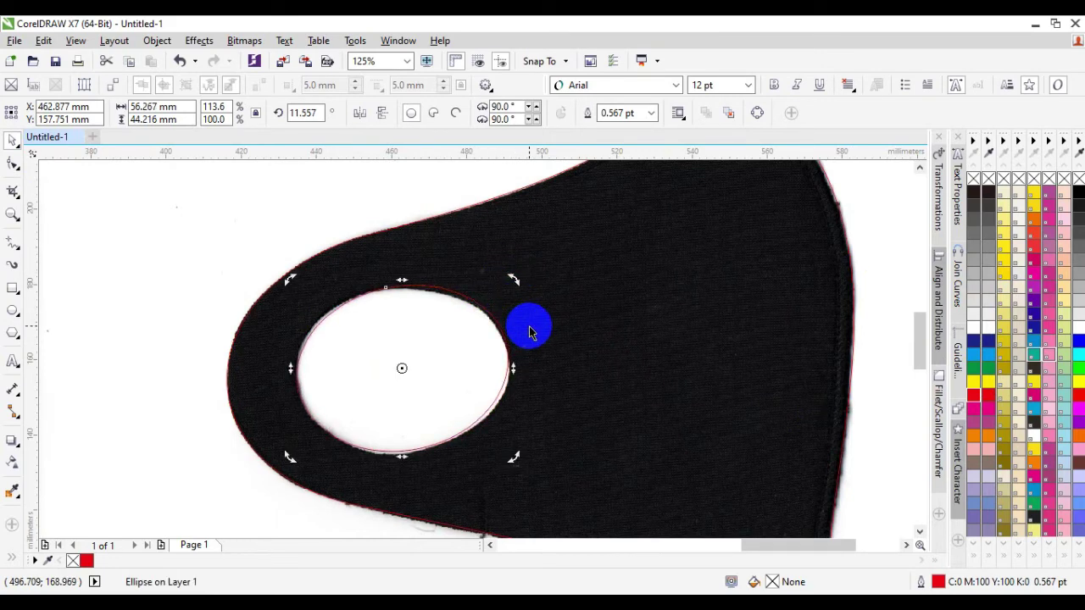
key("Down")
key("Down")
key("Down")
key("Down")
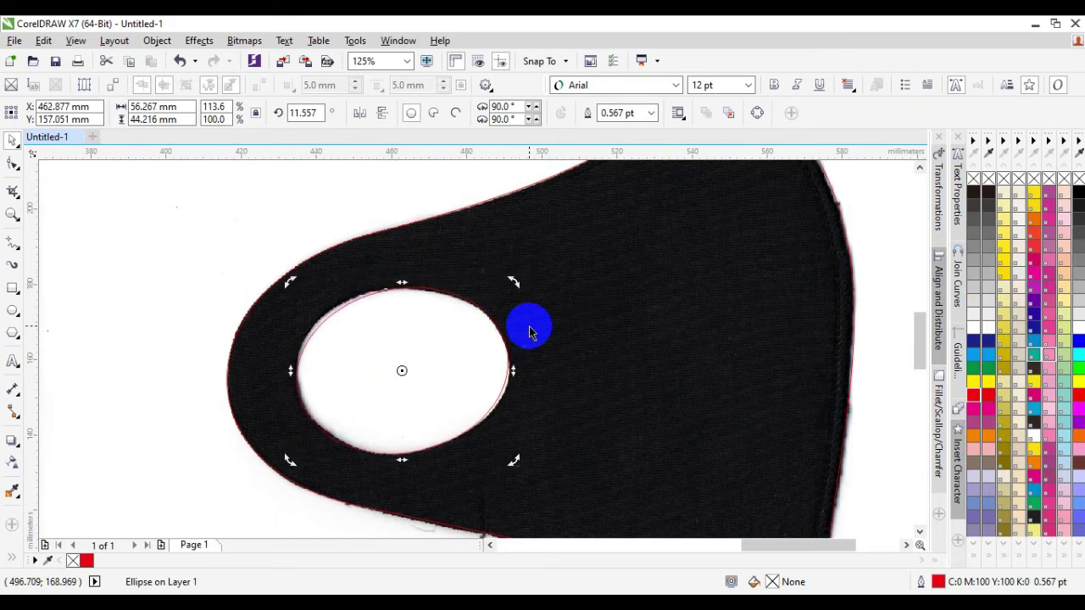
key("Up")
key("Up")
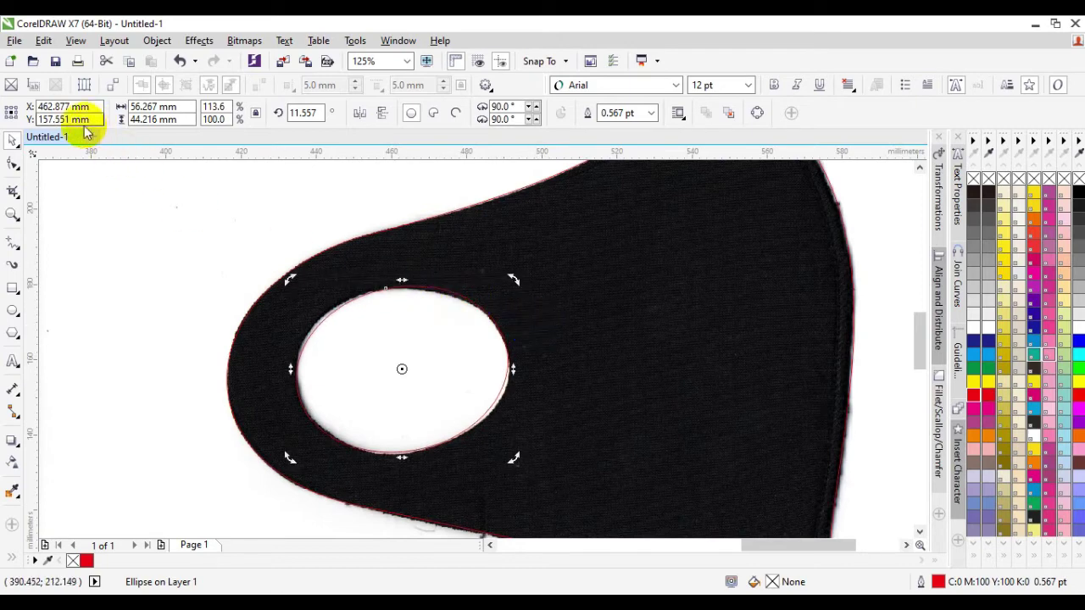
Step: Convert the ear-hole ellipse to curves for node editing
left_click(13, 163)
left_click_drag(382, 294, 385, 295)
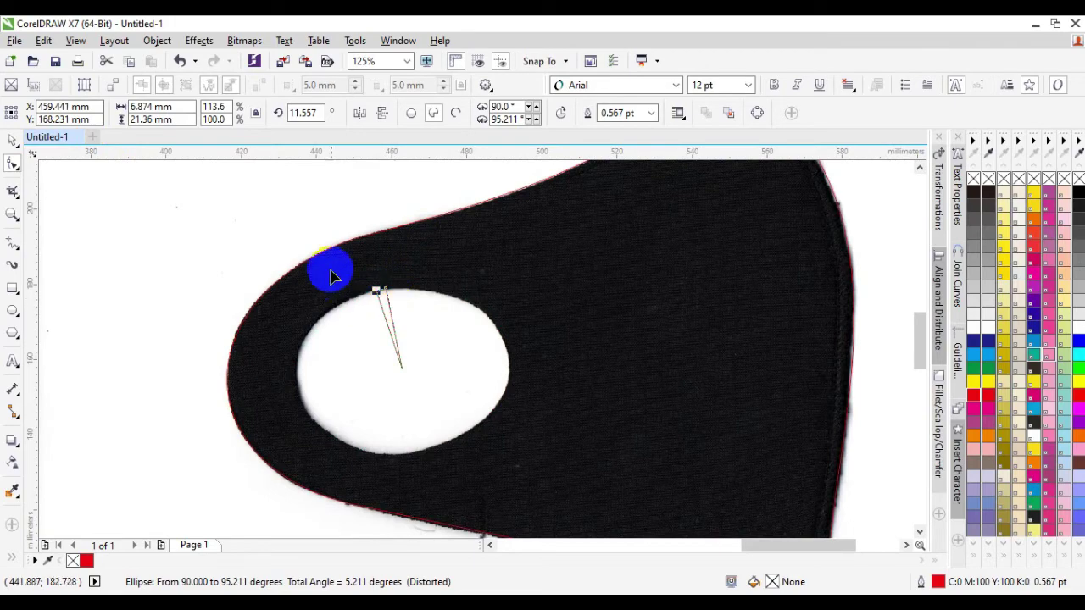
key("ctrl+z")
key("ctrl+q")
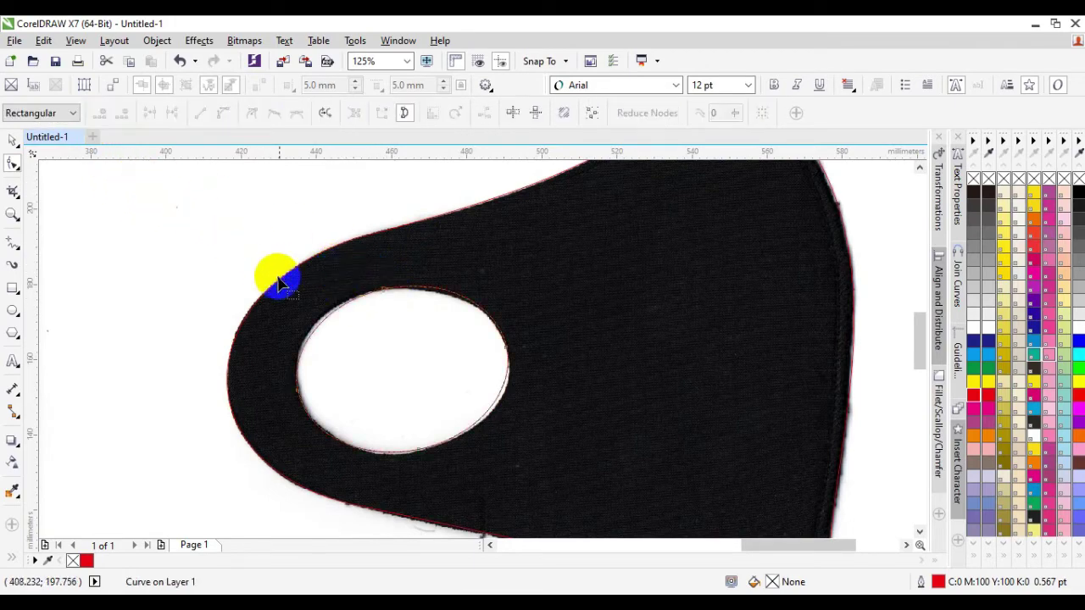
Step: Place a copy of the mask outline and ear-hole curve together about 253 mm to the right of the originals, clear of the scan
scroll(405, 317, "up", 2)
scroll(382, 283, "down", 2)
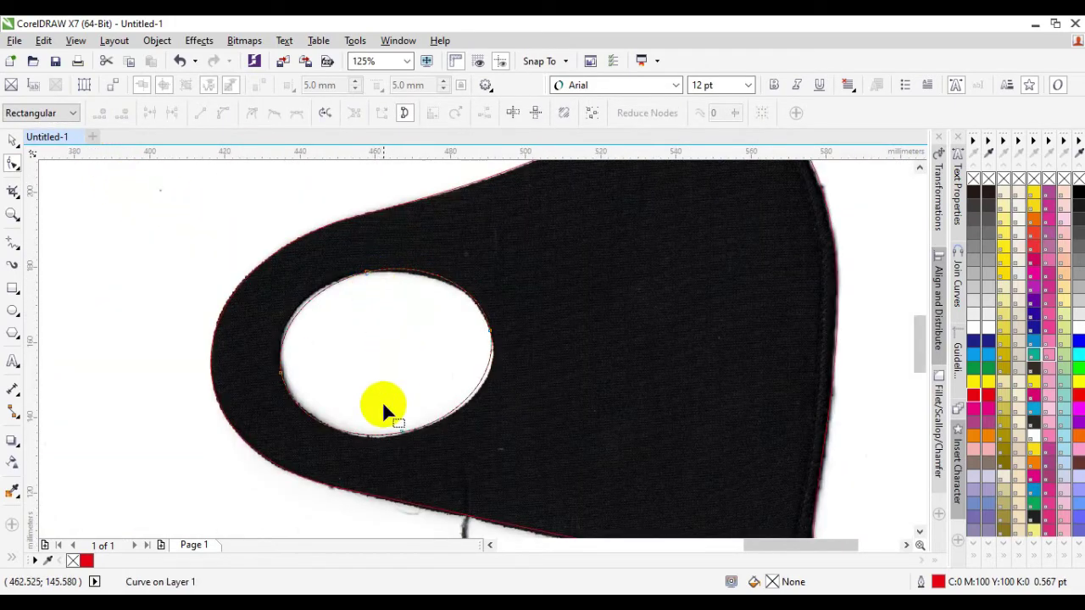
left_click(493, 366)
left_click(13, 138)
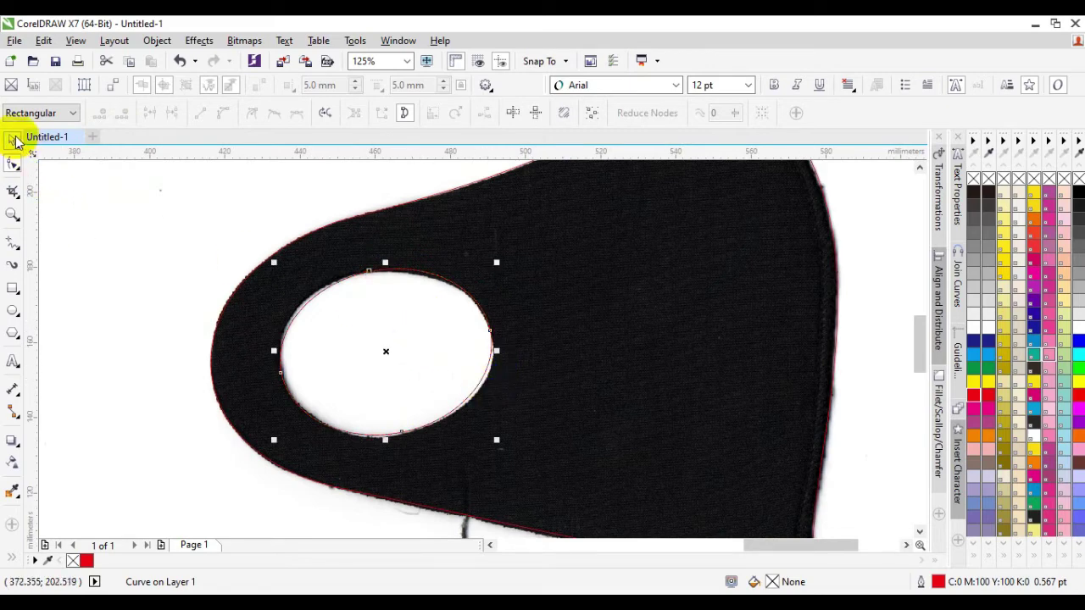
left_click(127, 218)
scroll(244, 302, "down", 4)
left_click_drag(137, 227, 418, 393)
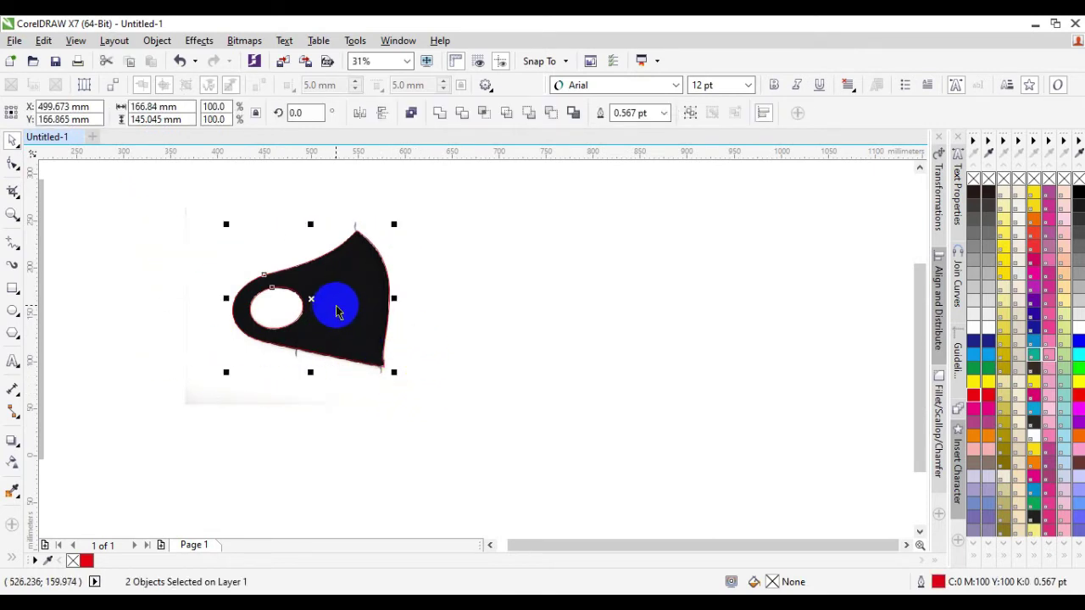
left_click(304, 303)
left_click_drag(307, 307, 548, 311)
left_click(546, 411)
Step: Inspect the copied mask outline and ear-hole curve up close along their edges, corners and joins
scroll(549, 307, "up", 5)
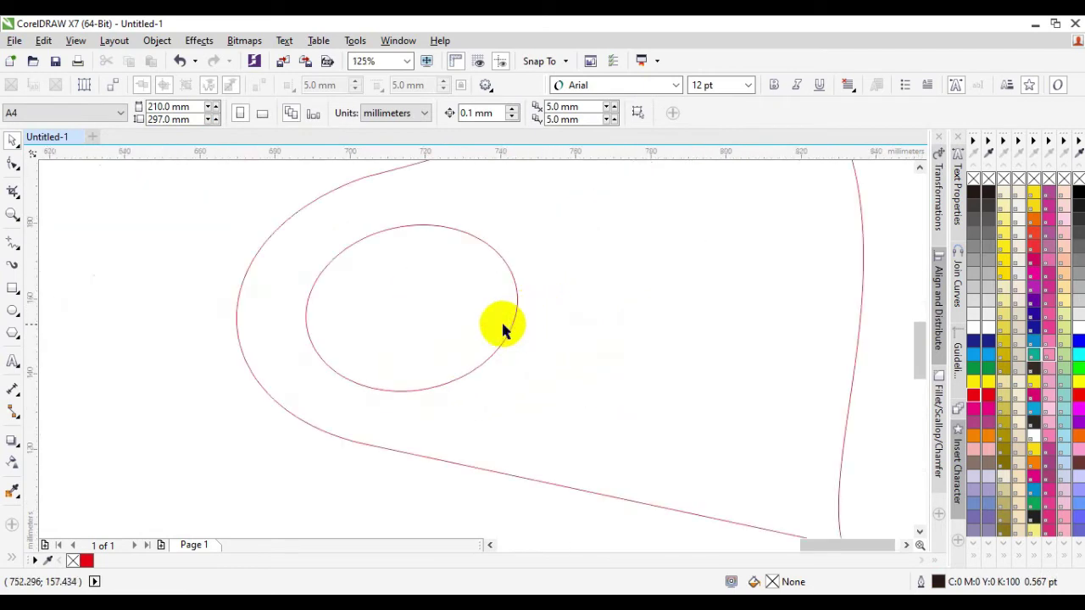
scroll(280, 480, "down", 3)
scroll(315, 334, "up", 3)
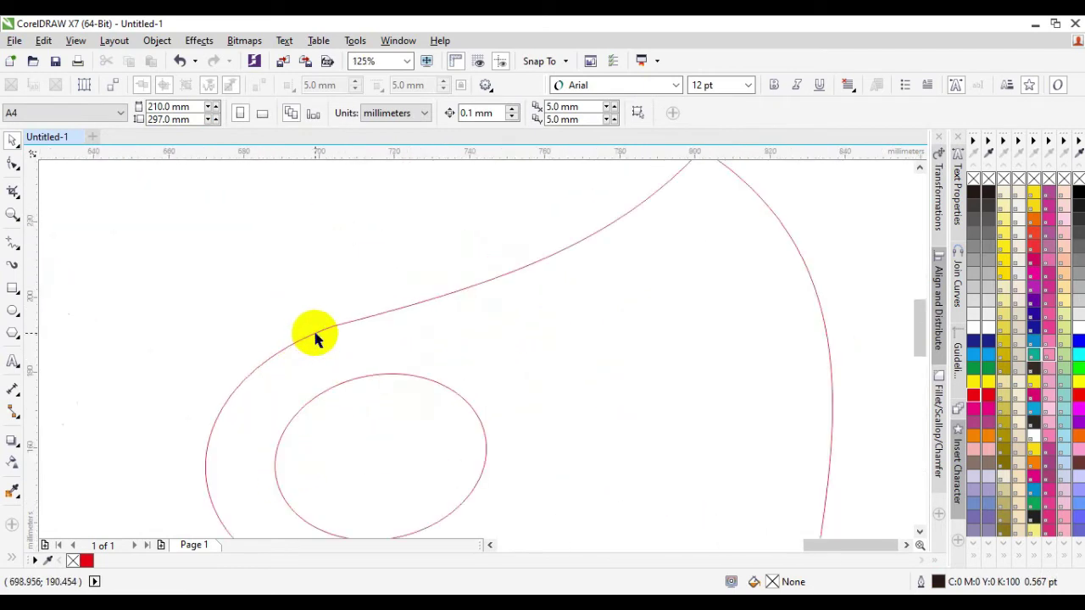
scroll(316, 336, "down", 5)
scroll(414, 415, "up", 2)
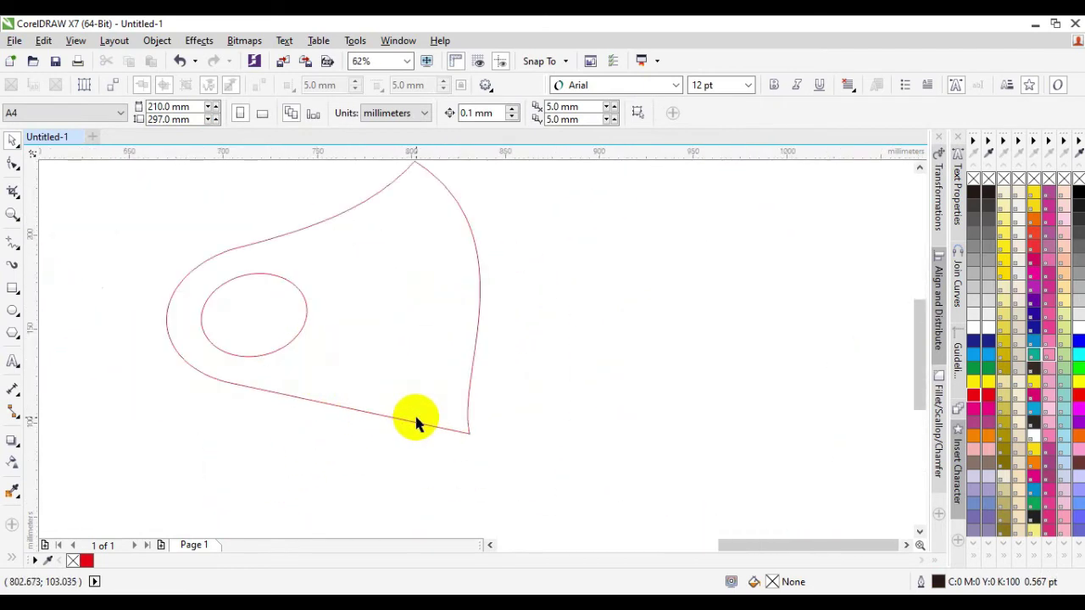
scroll(419, 417, "down", 2)
left_click_drag(322, 438, 393, 412)
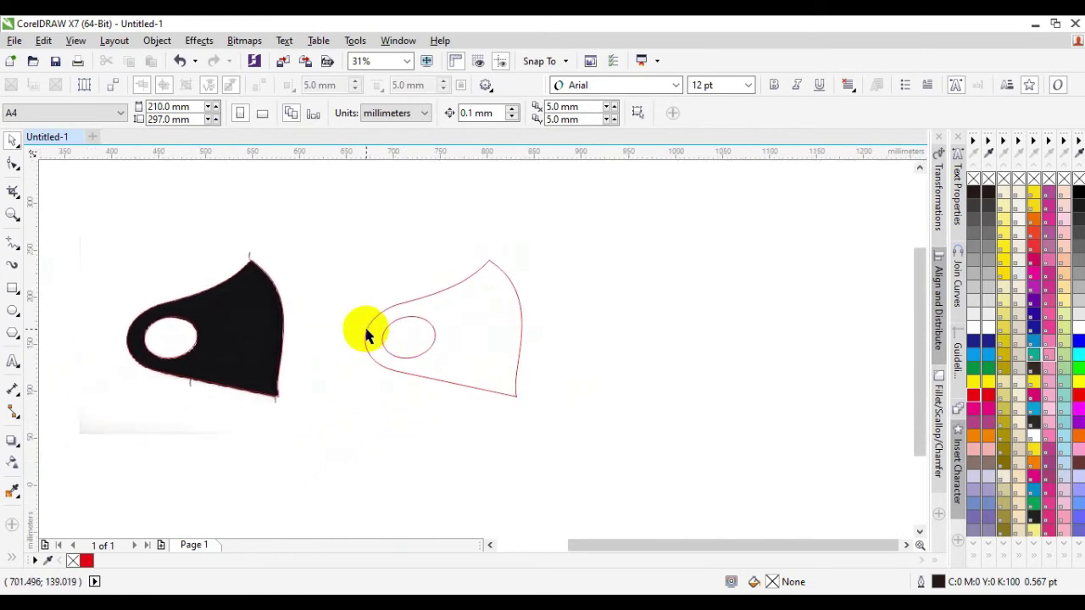
Step: Combine the copied mask outline and ear hole into one curve and fill it with black (K:100)
left_click_drag(354, 223, 585, 458)
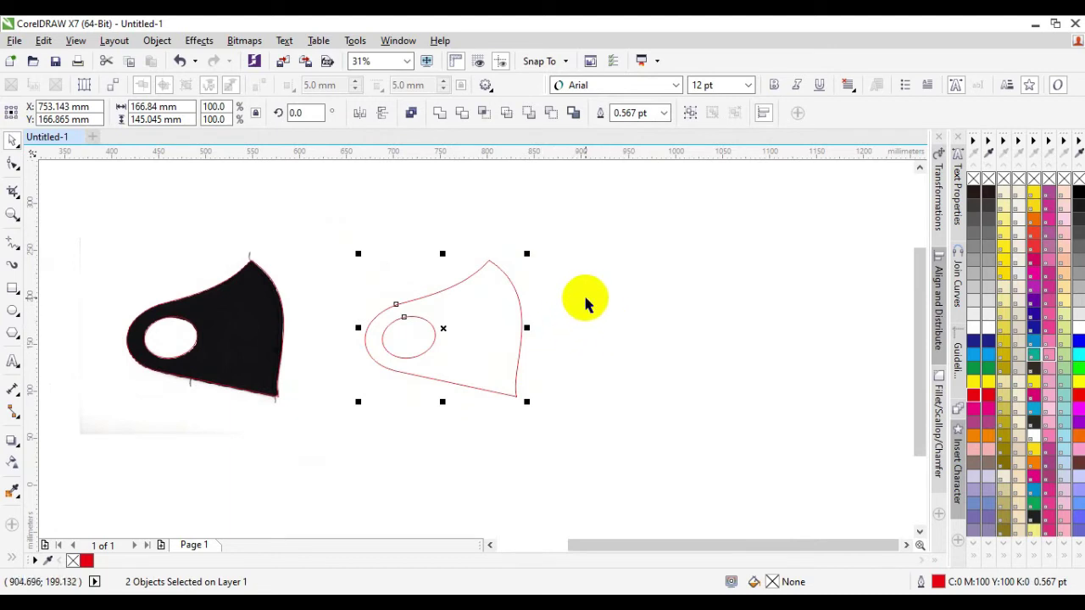
left_click(411, 113)
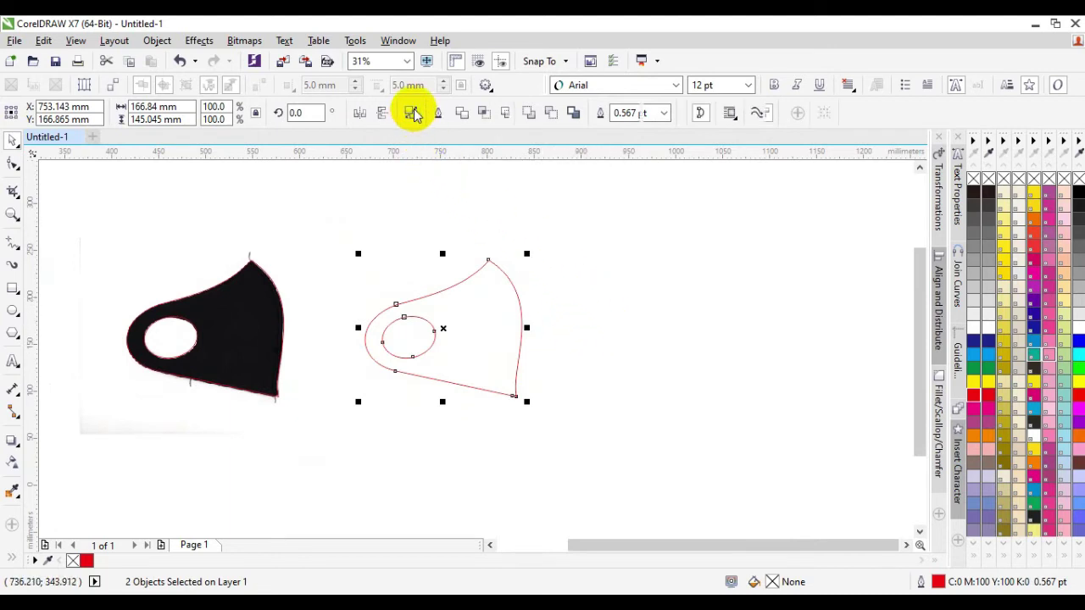
left_click(973, 191)
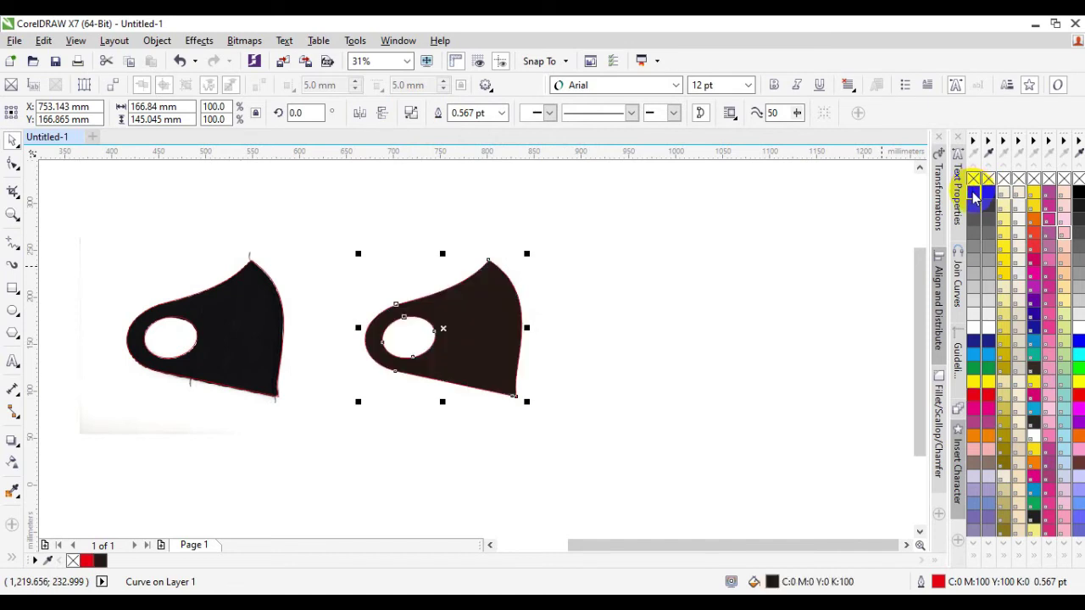
left_click(708, 341)
Step: Create a horizontally mirrored copy of the black mask piece beside it, with the center edges facing each other
left_click(469, 305)
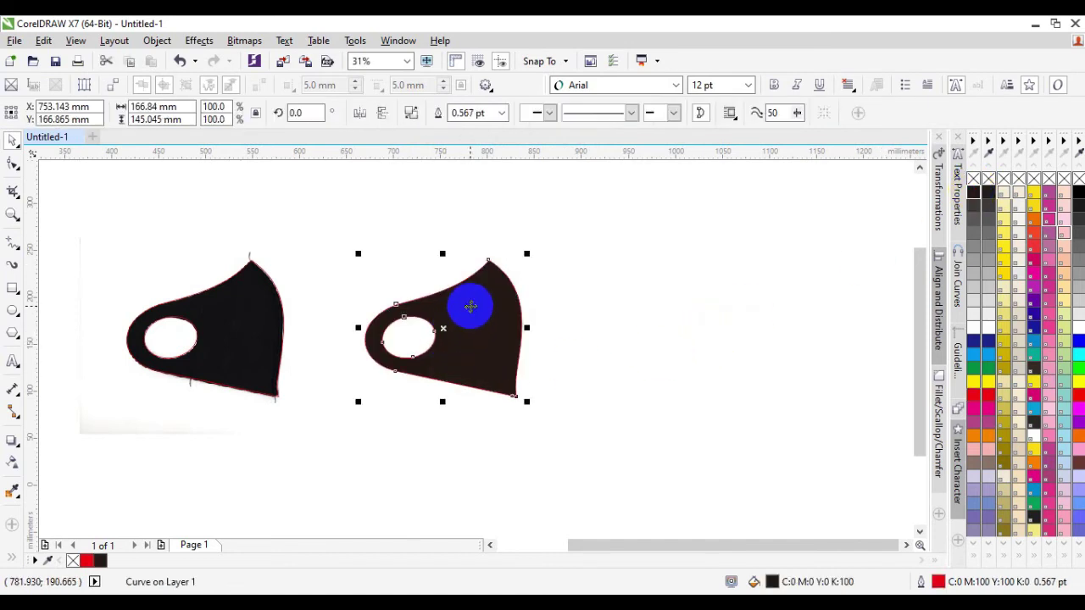
left_click(359, 112)
left_click_drag(434, 279, 576, 356)
left_click(629, 466)
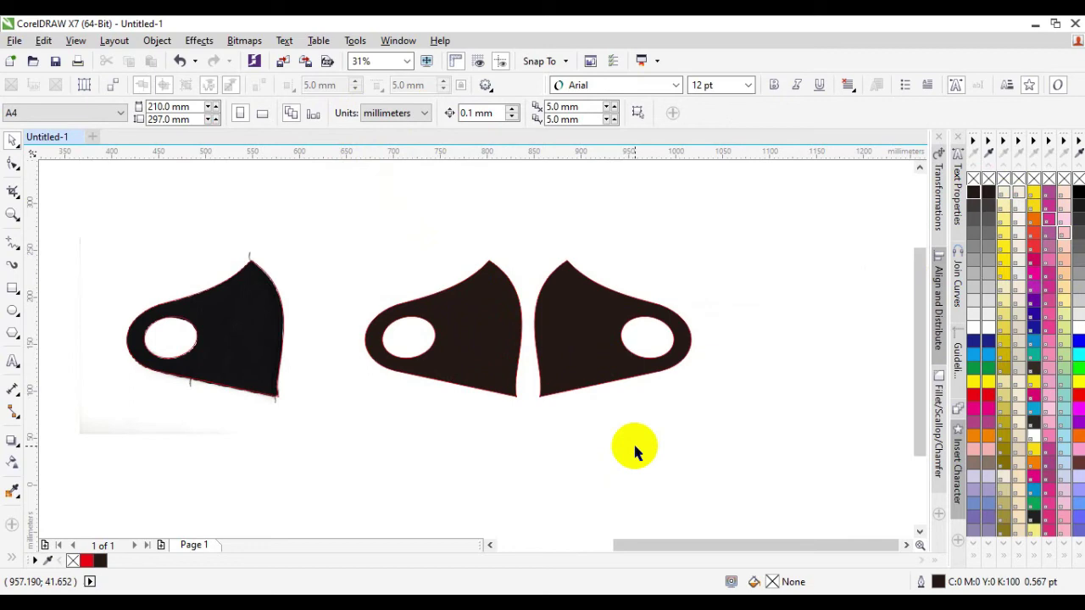
Step: Compare the traced outline on the scan with the filled mask piece and its mirrored copy, checking edges and ear holes
scroll(174, 373, "up", 5)
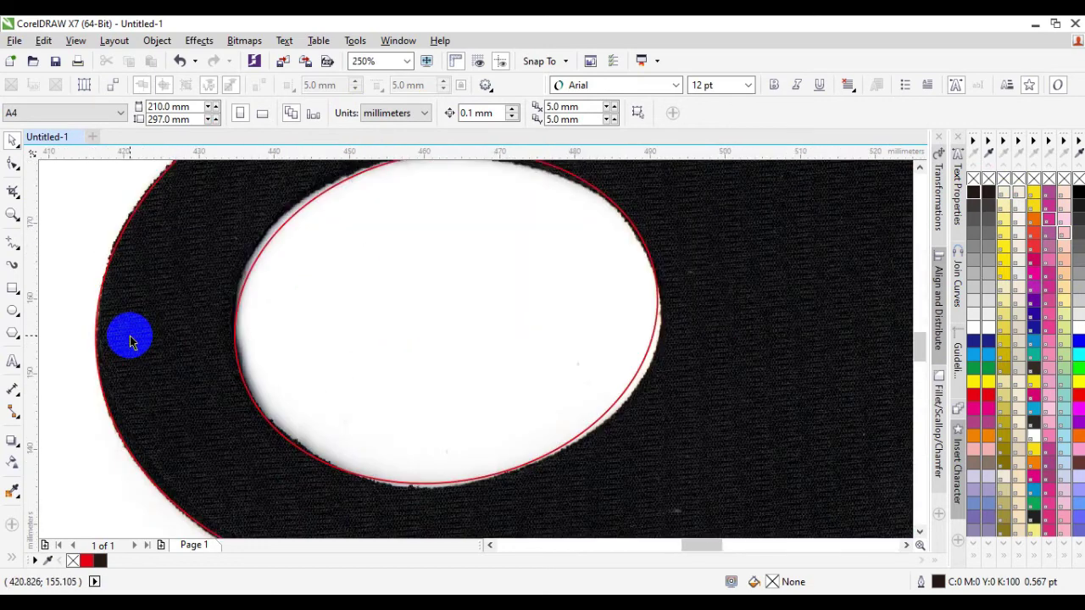
scroll(132, 341, "down", 2)
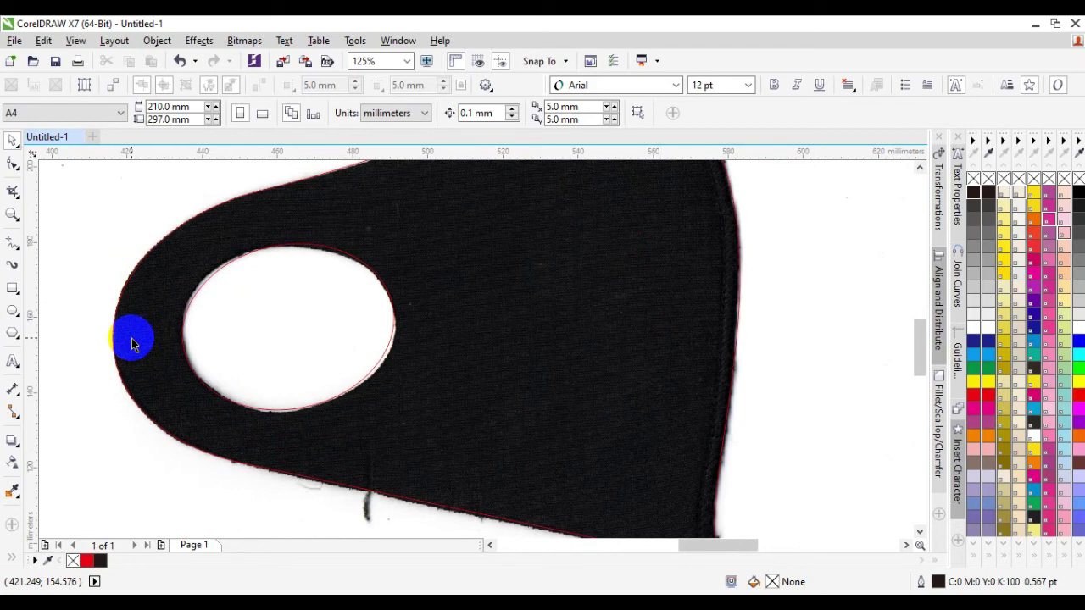
scroll(132, 343, "down", 4)
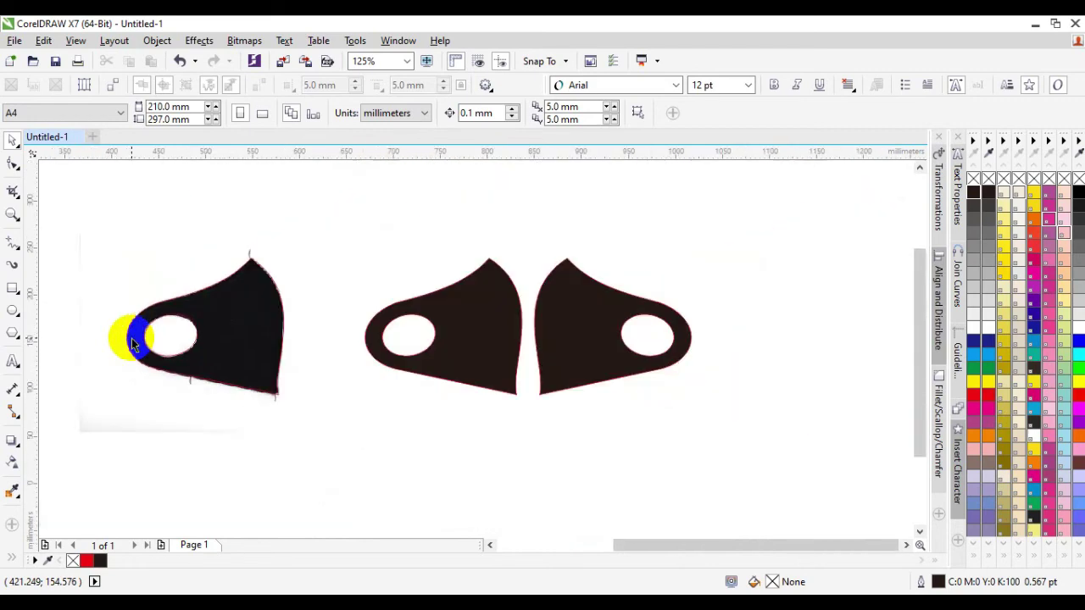
scroll(449, 330, "up", 4)
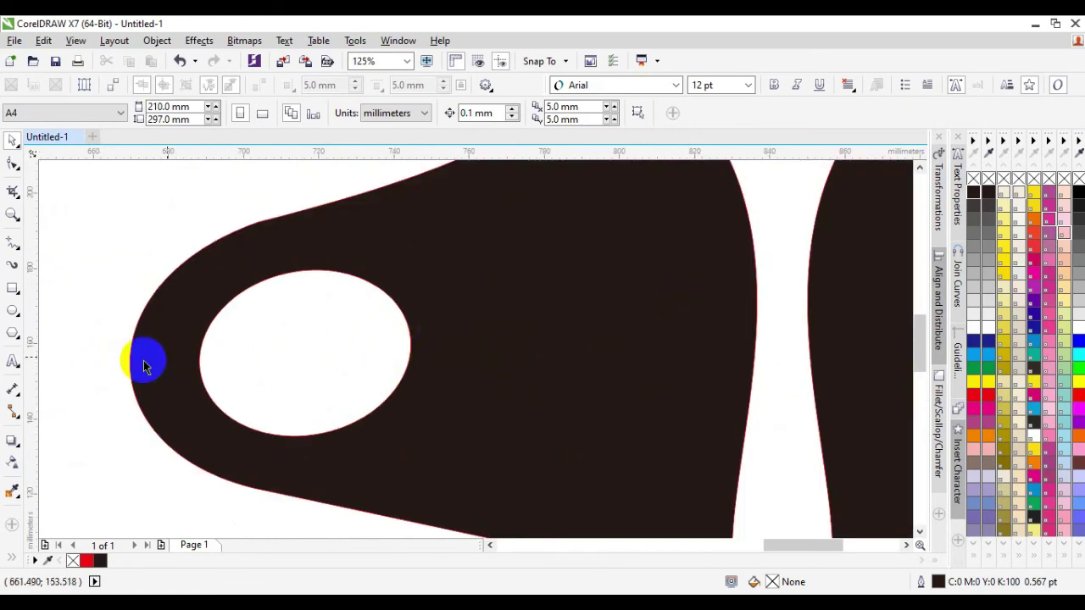
scroll(449, 382, "down", 2)
left_click_drag(448, 382, 443, 370)
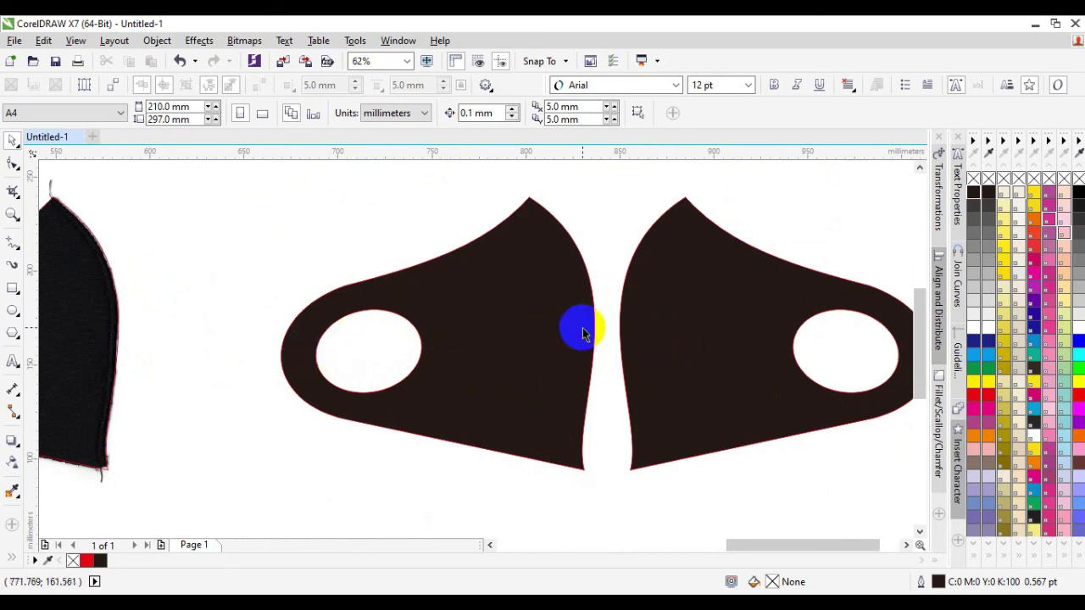
scroll(740, 405, "down", 1)
left_click_drag(740, 405, 709, 358)
scroll(588, 368, "up", 1)
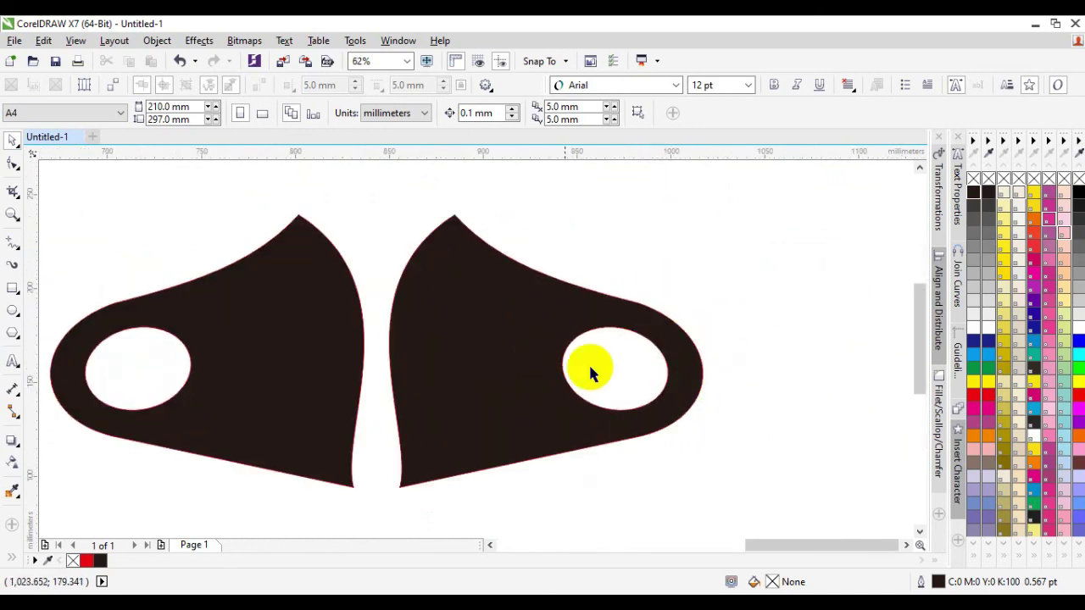
left_click_drag(537, 377, 624, 359)
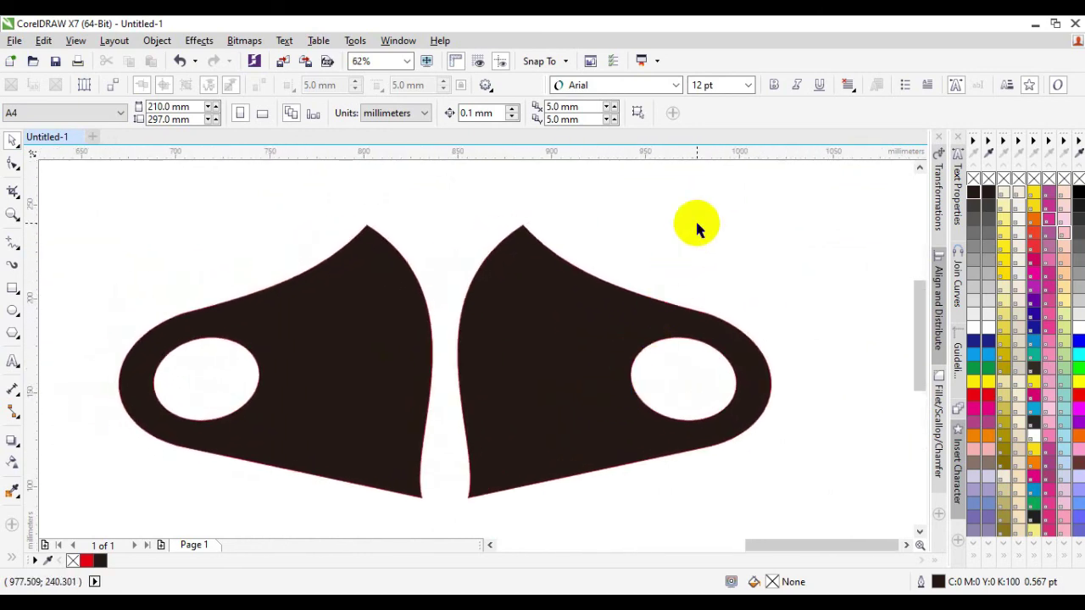